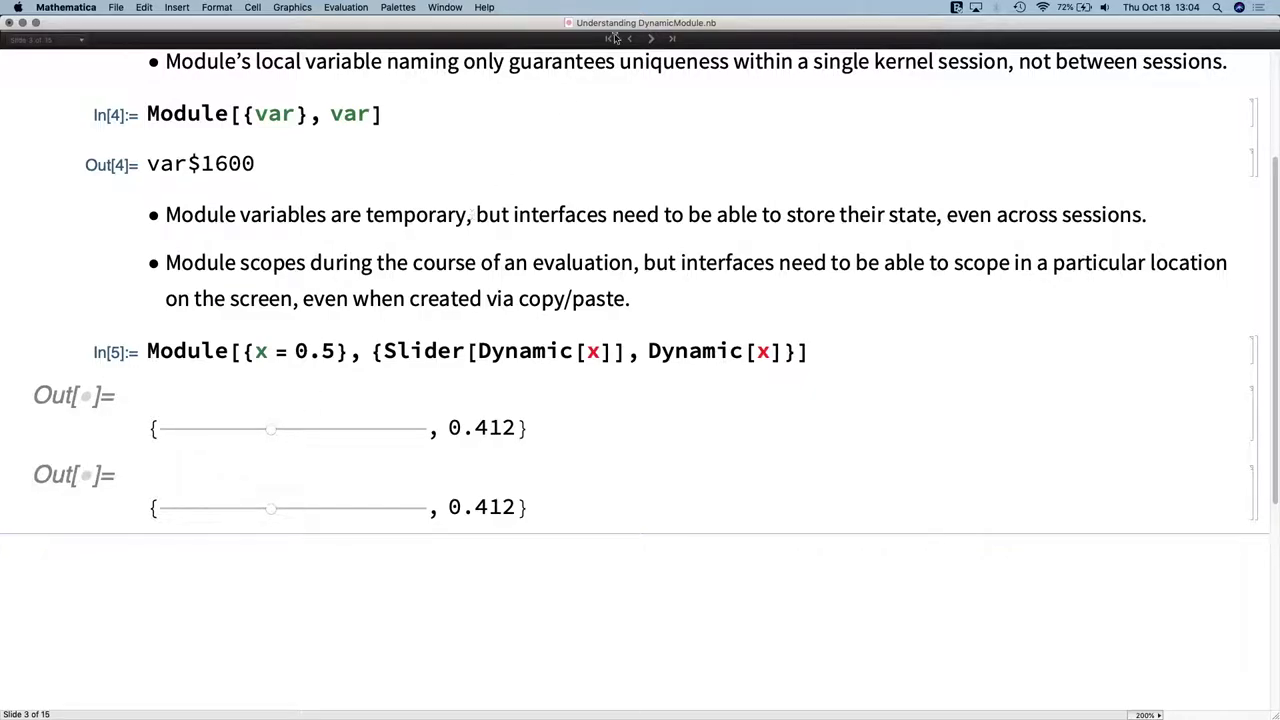
# - Advance the slideshow to slide 4, 'Enter DynamicModule'
pyautogui.click(650, 40)
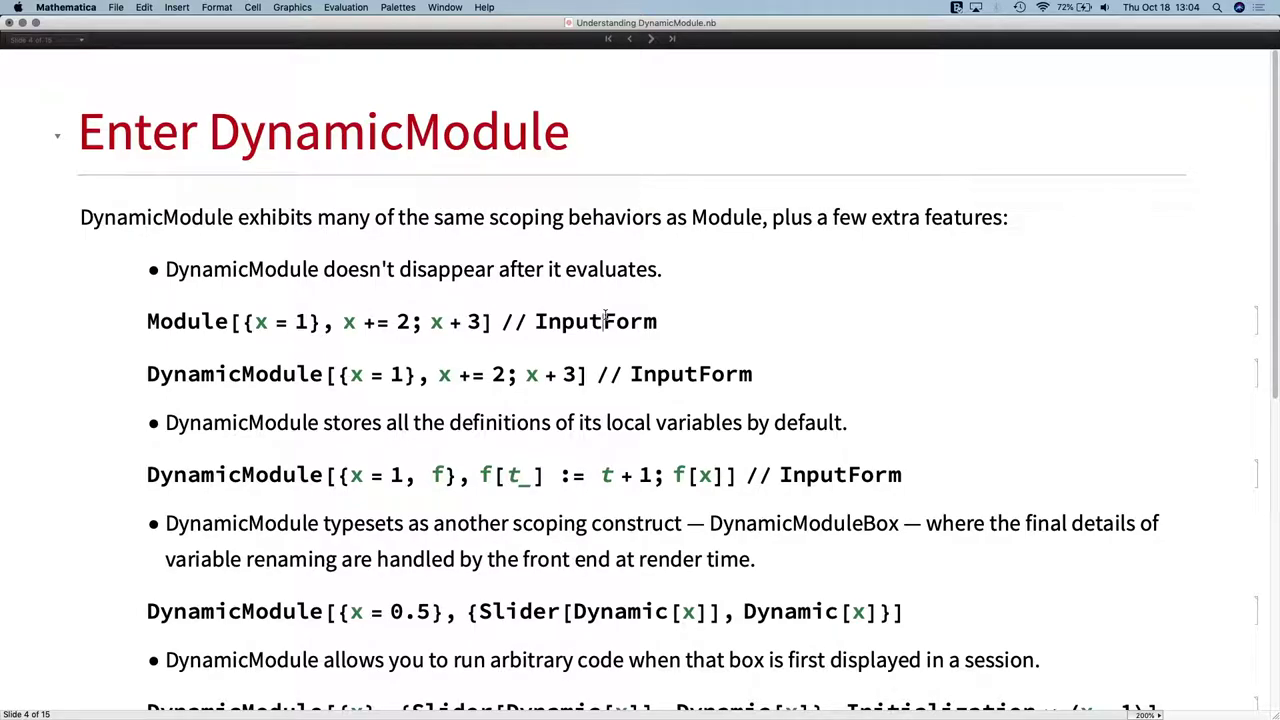
# - Evaluate Module[{x = 1}, x += 2; x + 3] // InputForm to get 6
pyautogui.hotkey('shift', 'Return')
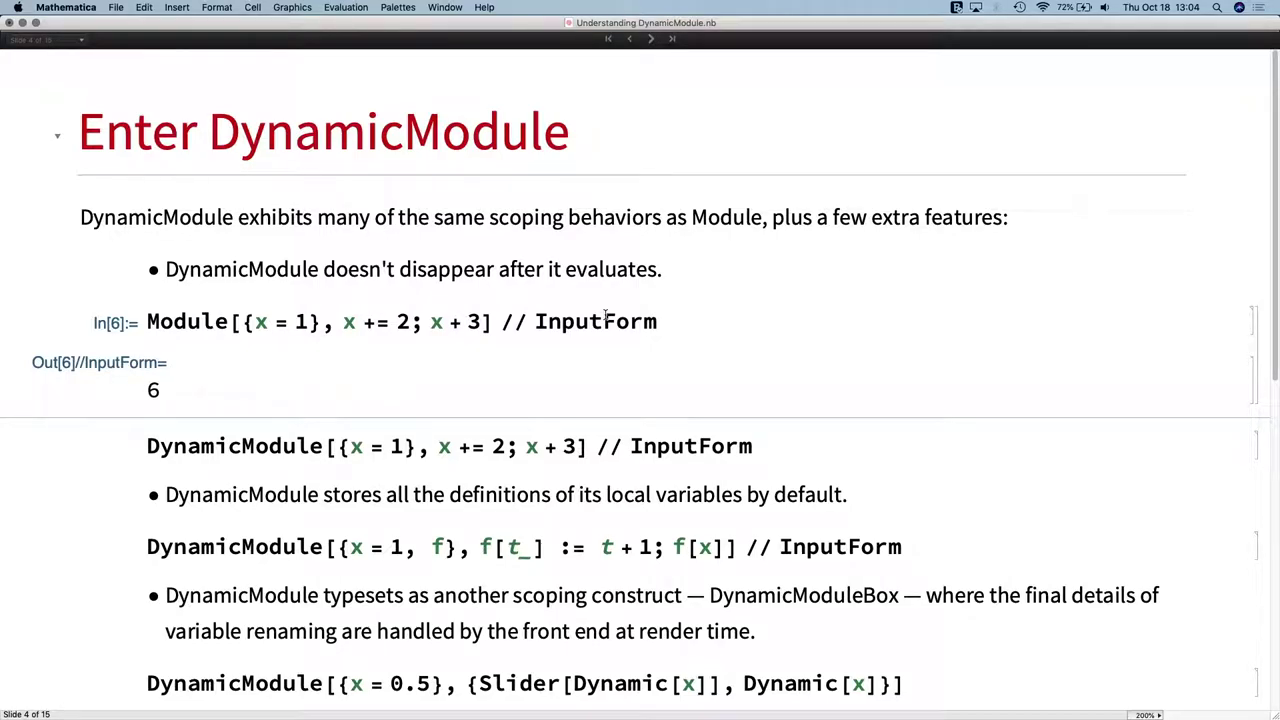
# - Evaluate the DynamicModule[{x = 1}, ...] // InputForm example
pyautogui.scroll(-2, 605, 330)
pyautogui.click(503, 364)
pyautogui.click(247, 242)
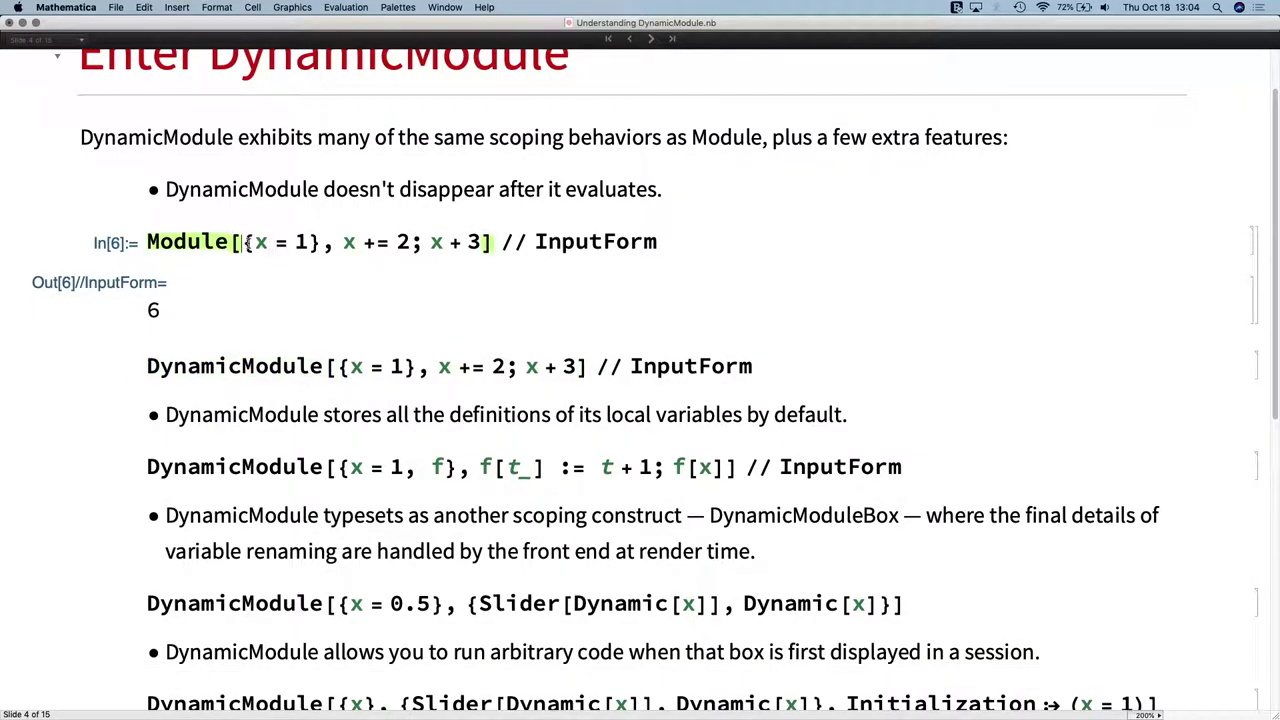
pyautogui.click(284, 363)
pyautogui.hotkey('shift', 'Return')
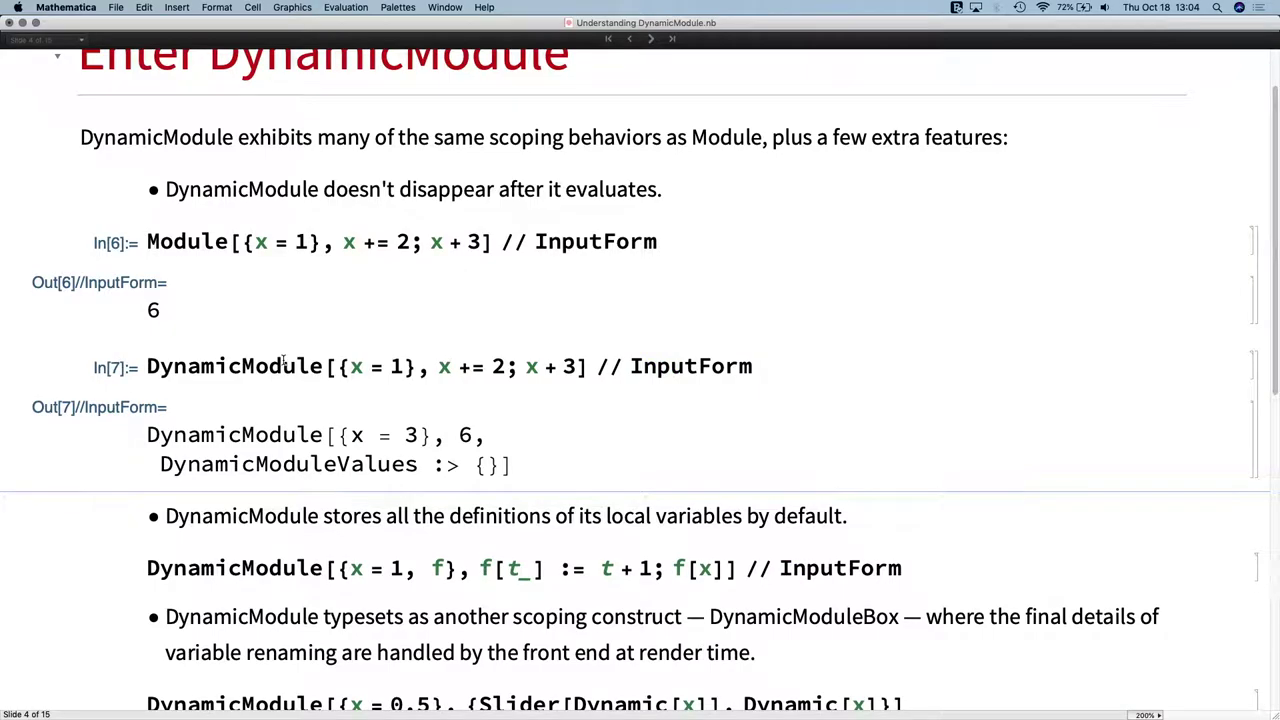
# - Highlight the 6 and x = 3 in the DynamicModule output
pyautogui.scroll(-2, 284, 363)
pyautogui.click(461, 371)
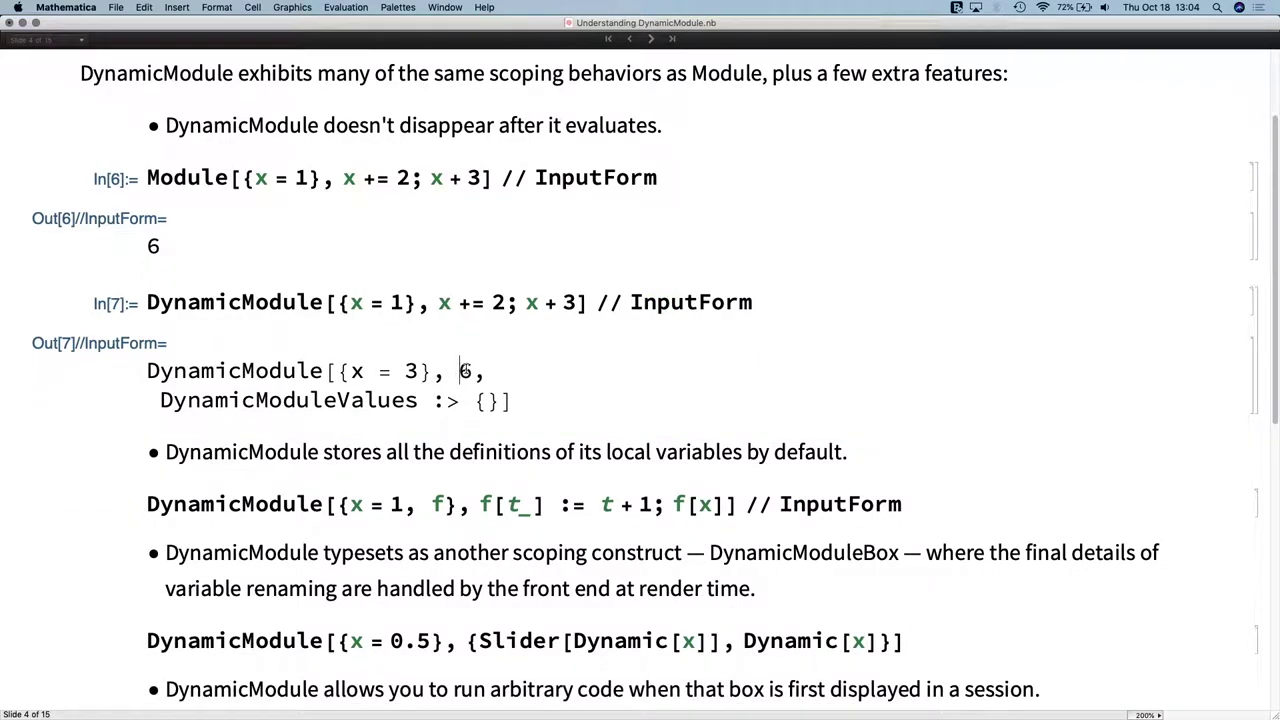
pyautogui.doubleClick(465, 371)
pyautogui.moveTo(351, 371); pyautogui.dragTo(412, 372)
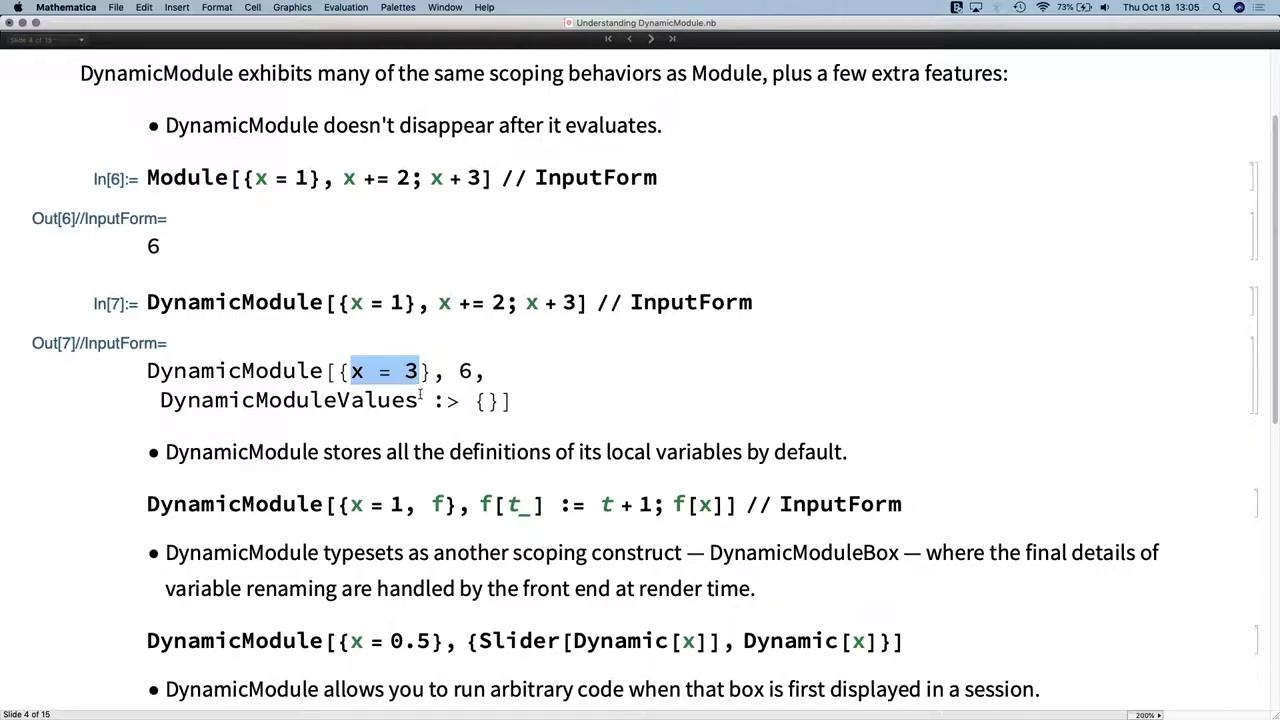
pyautogui.scroll(-1, 425, 452)
pyautogui.rightClick(425, 452)
pyautogui.click(427, 432)
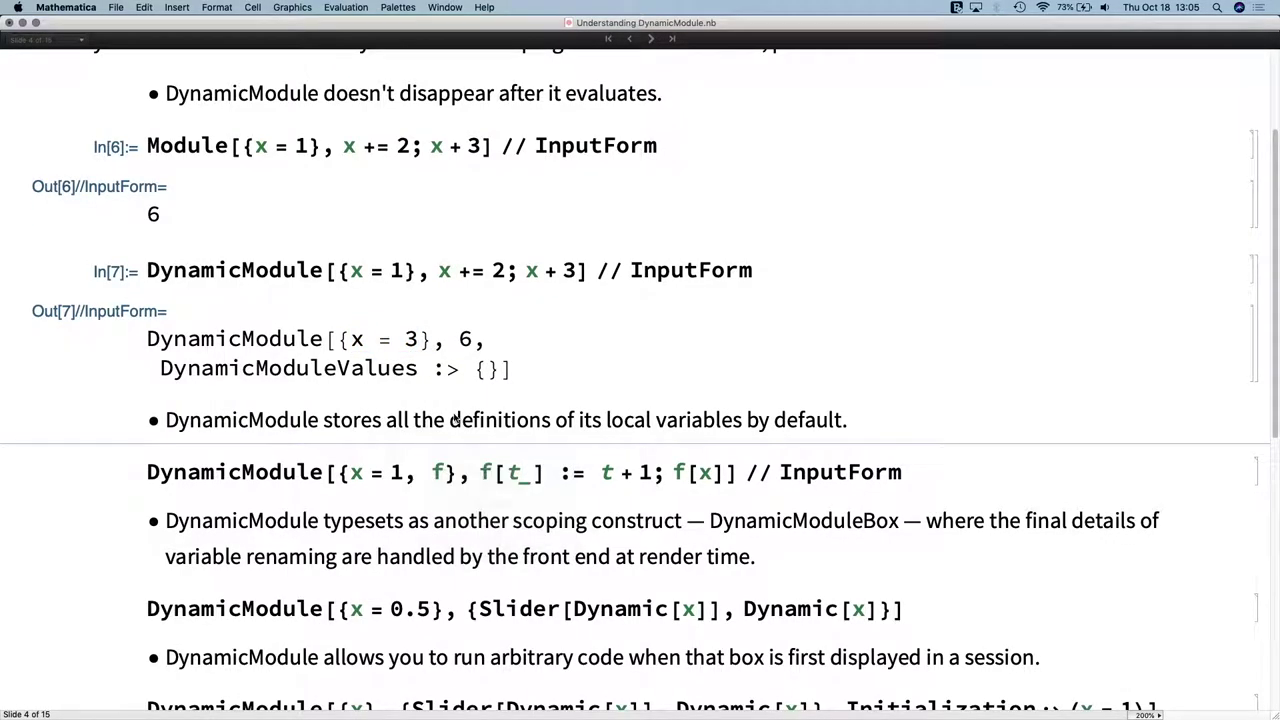
pyautogui.scroll(-3, 541, 410)
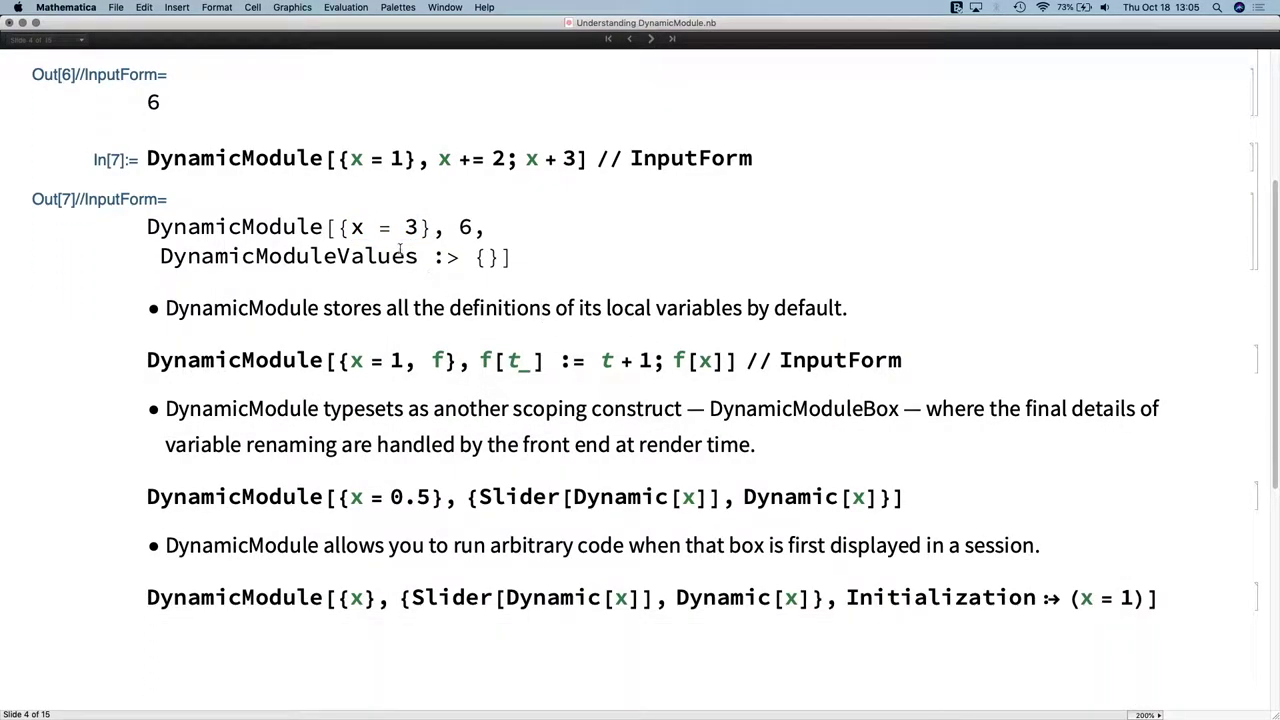
# - Highlight f[t_] := t + 1 and the // InputForm part of the f example
pyautogui.moveTo(352, 228); pyautogui.dragTo(418, 229)
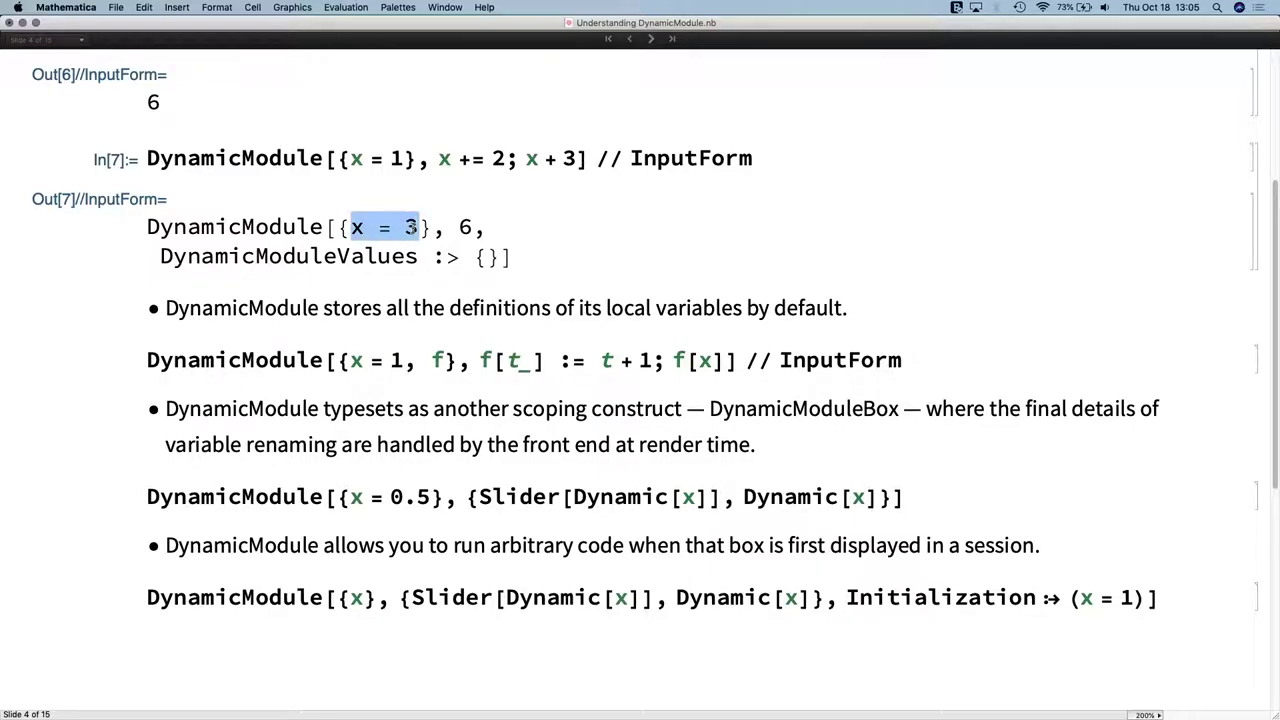
pyautogui.click(355, 362)
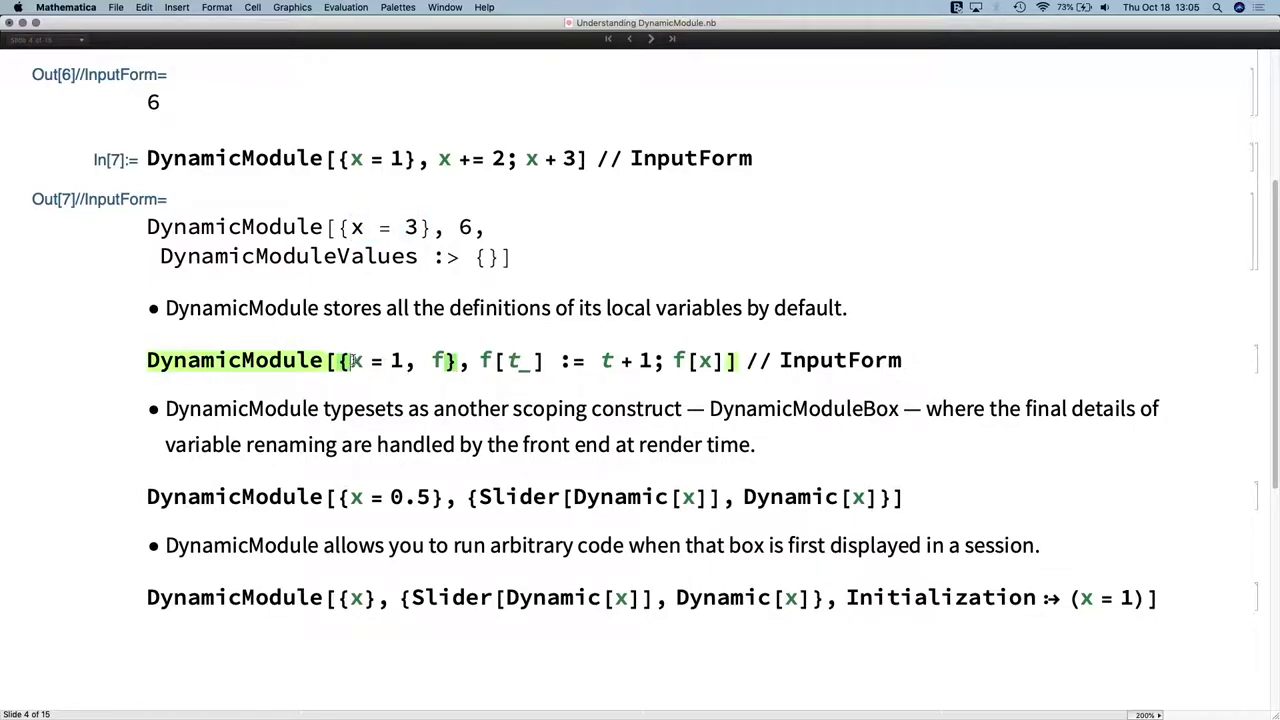
pyautogui.doubleClick(483, 362)
pyautogui.click(483, 362)
pyautogui.click(483, 362)
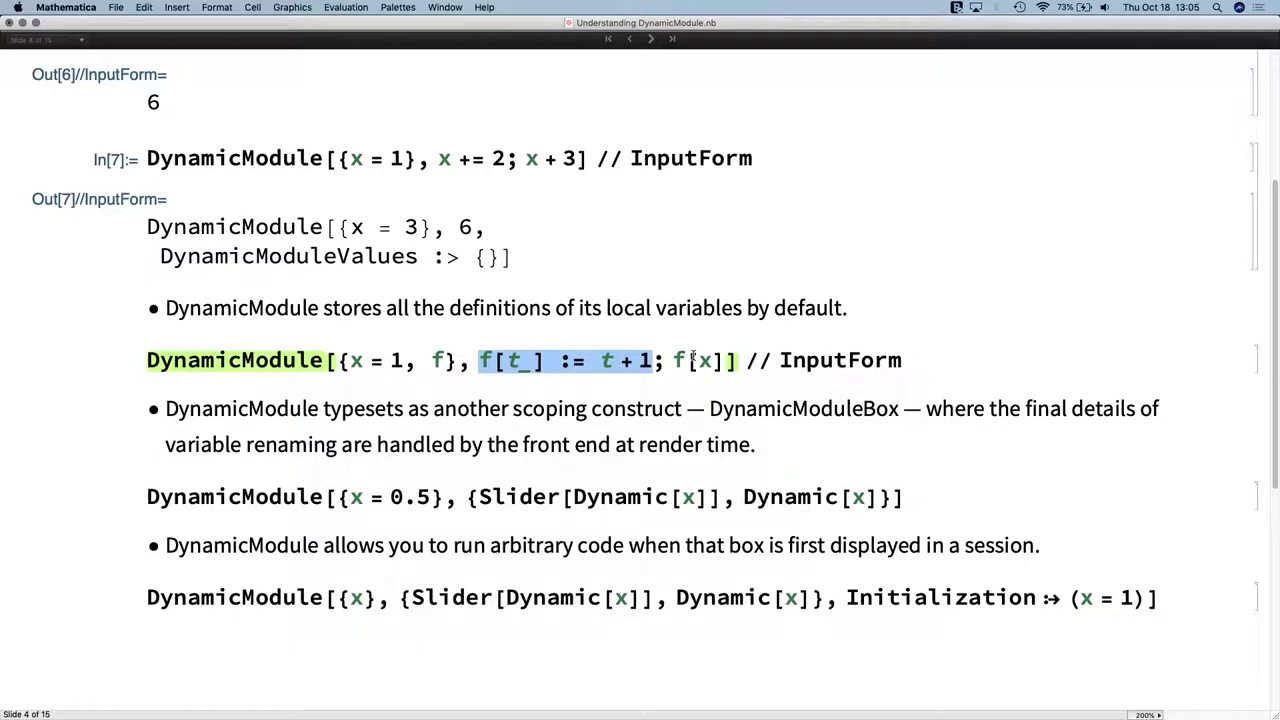
pyautogui.moveTo(765, 360); pyautogui.dragTo(918, 352)
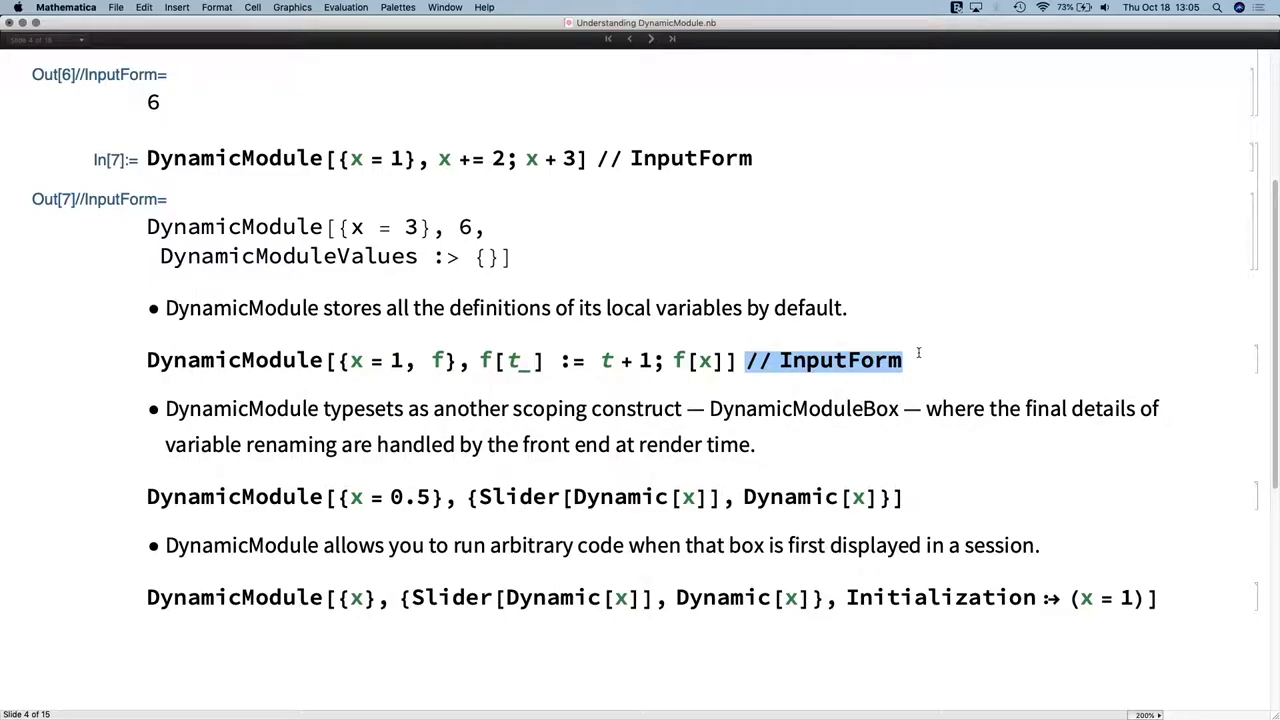
# - Evaluate the f example and highlight x = 1 and the stored HoldPattern definition in Out[8]
pyautogui.hotkey('shift', 'Return')
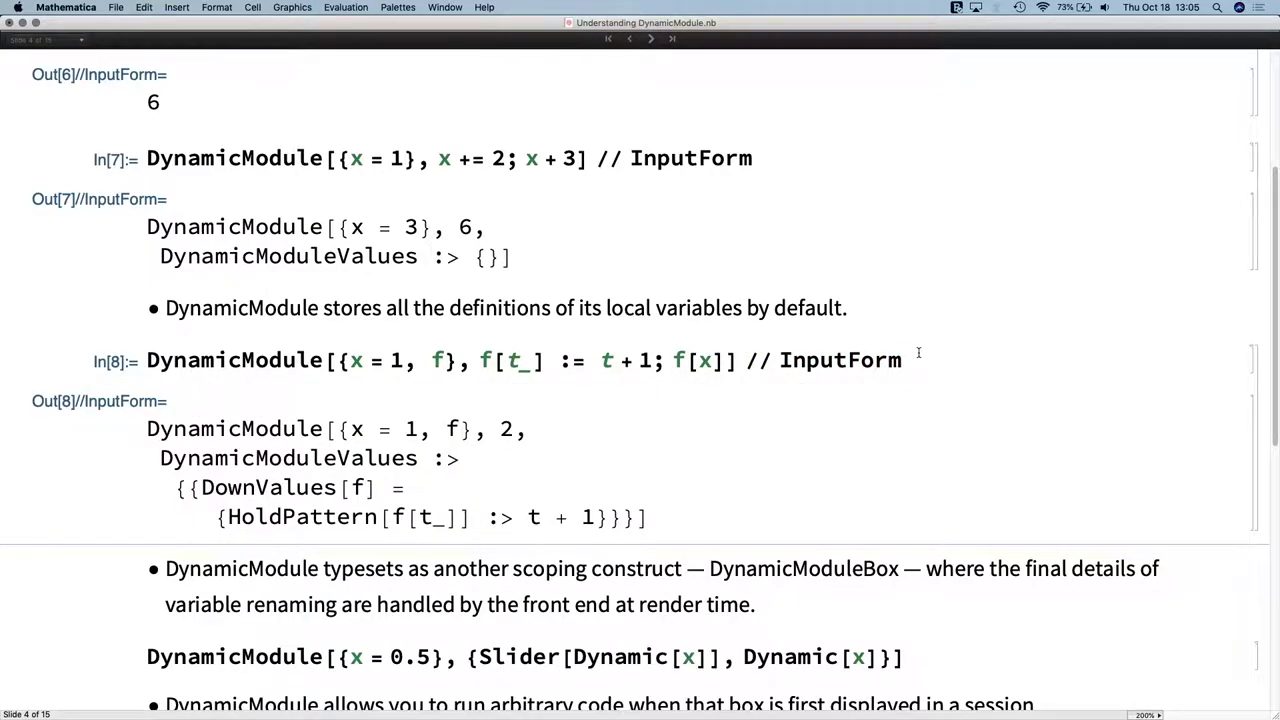
pyautogui.moveTo(352, 428); pyautogui.dragTo(418, 428)
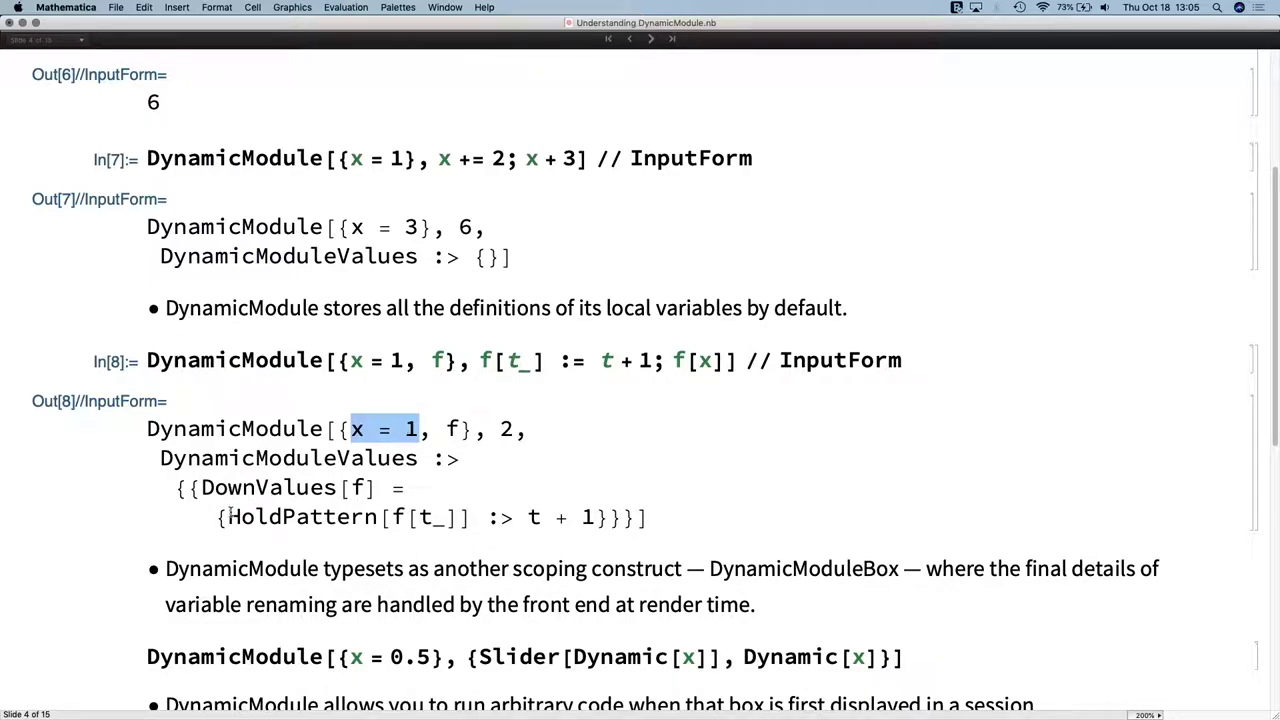
pyautogui.moveTo(229, 516); pyautogui.dragTo(619, 520)
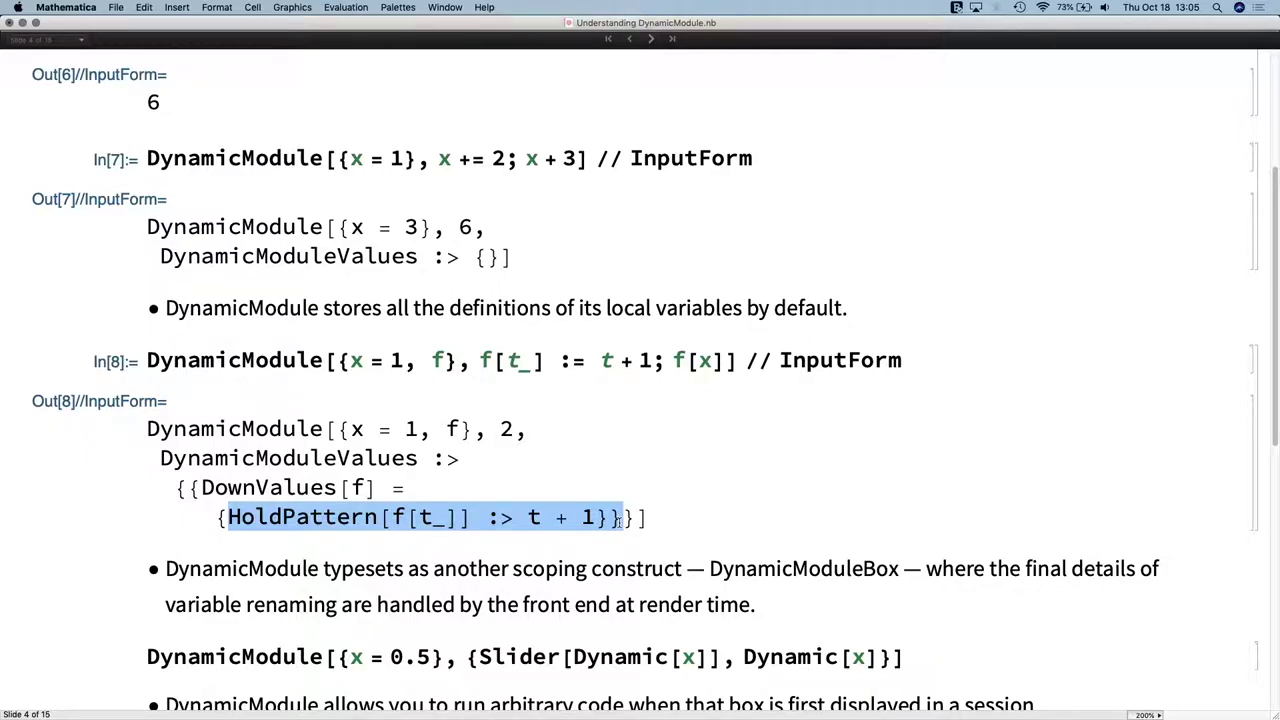
# - Evaluate DynamicModule[{x = 0.5}, ...] to produce a slider at 0.5 as Out[9]
pyautogui.scroll(-5, 619, 521)
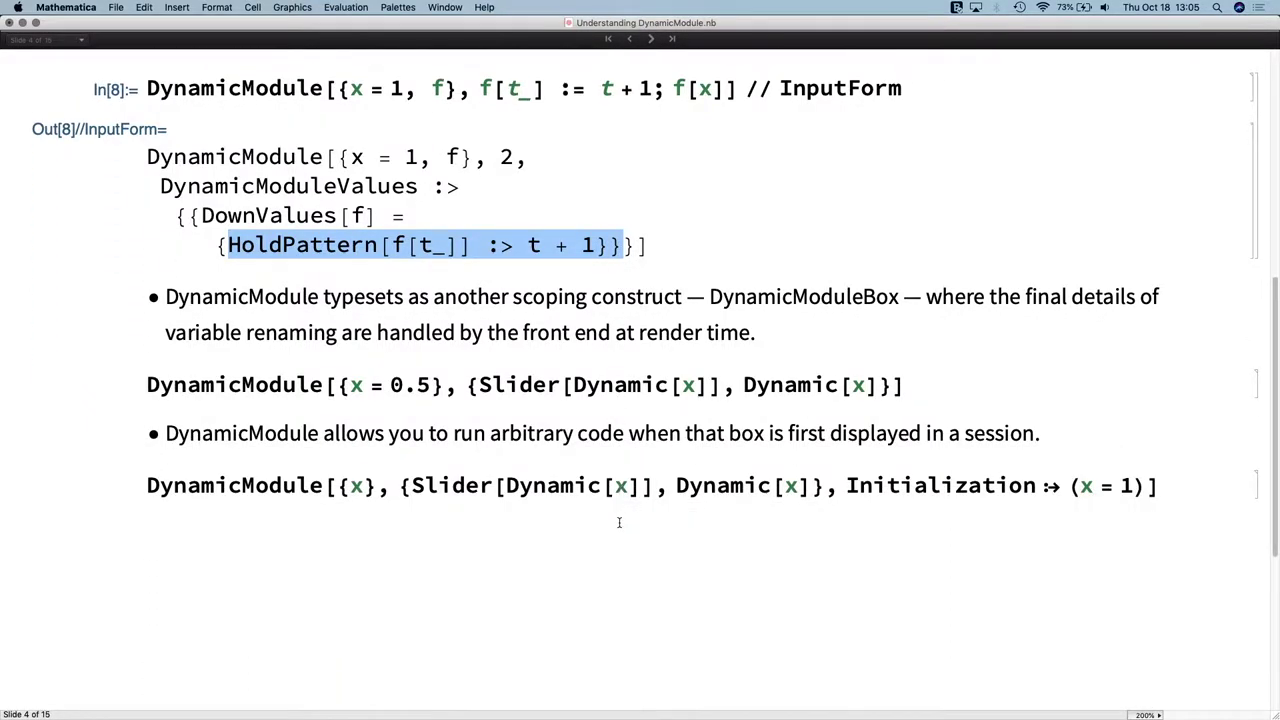
pyautogui.scroll(-1, 619, 522)
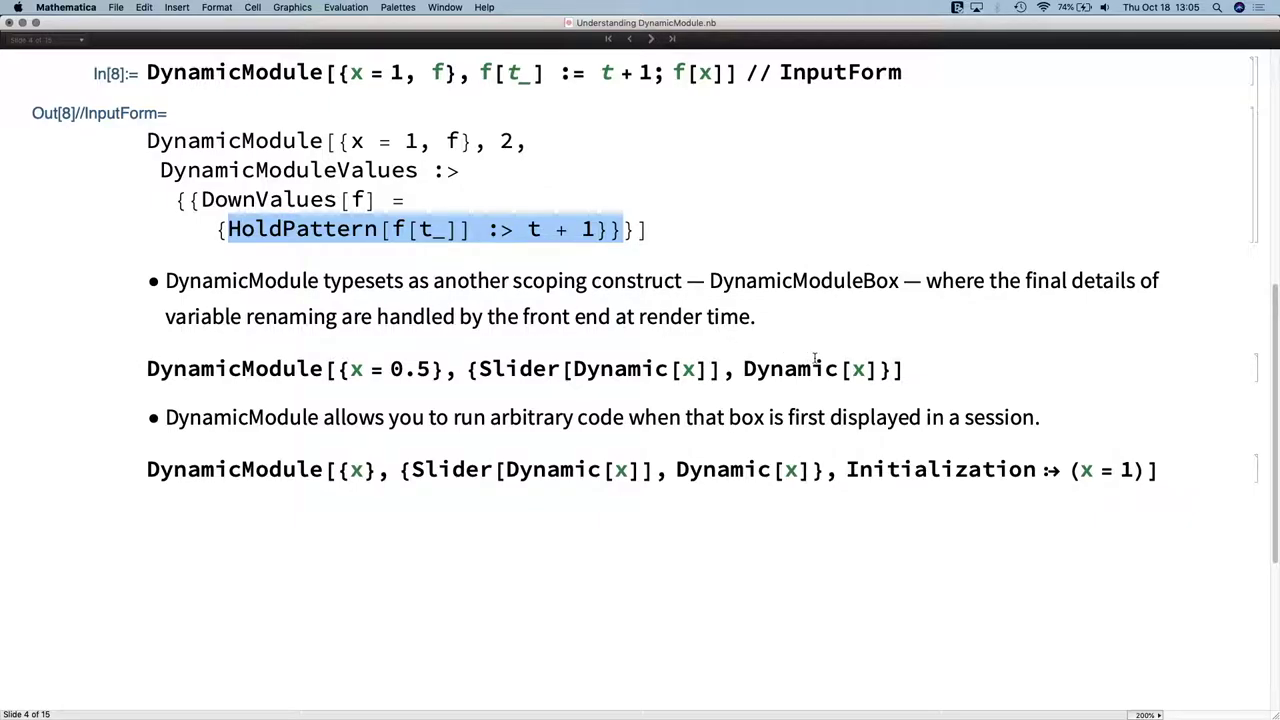
pyautogui.click(928, 369)
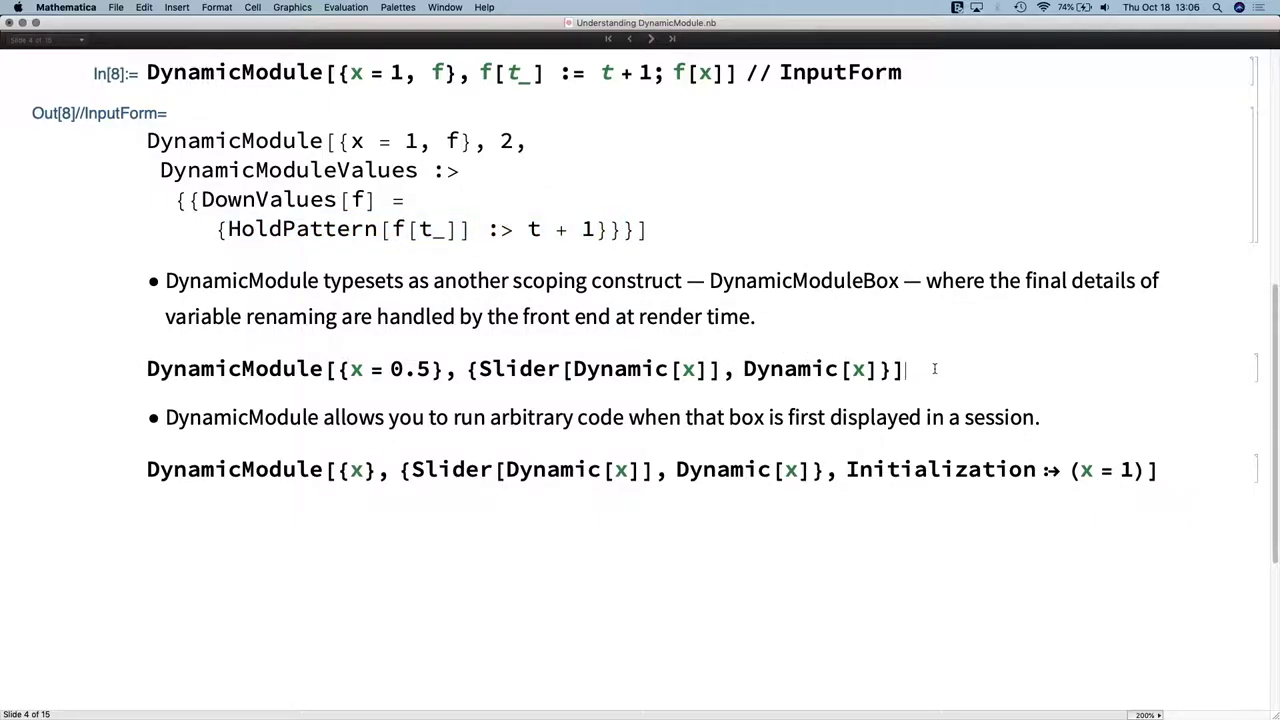
pyautogui.hotkey('shift', 'Return')
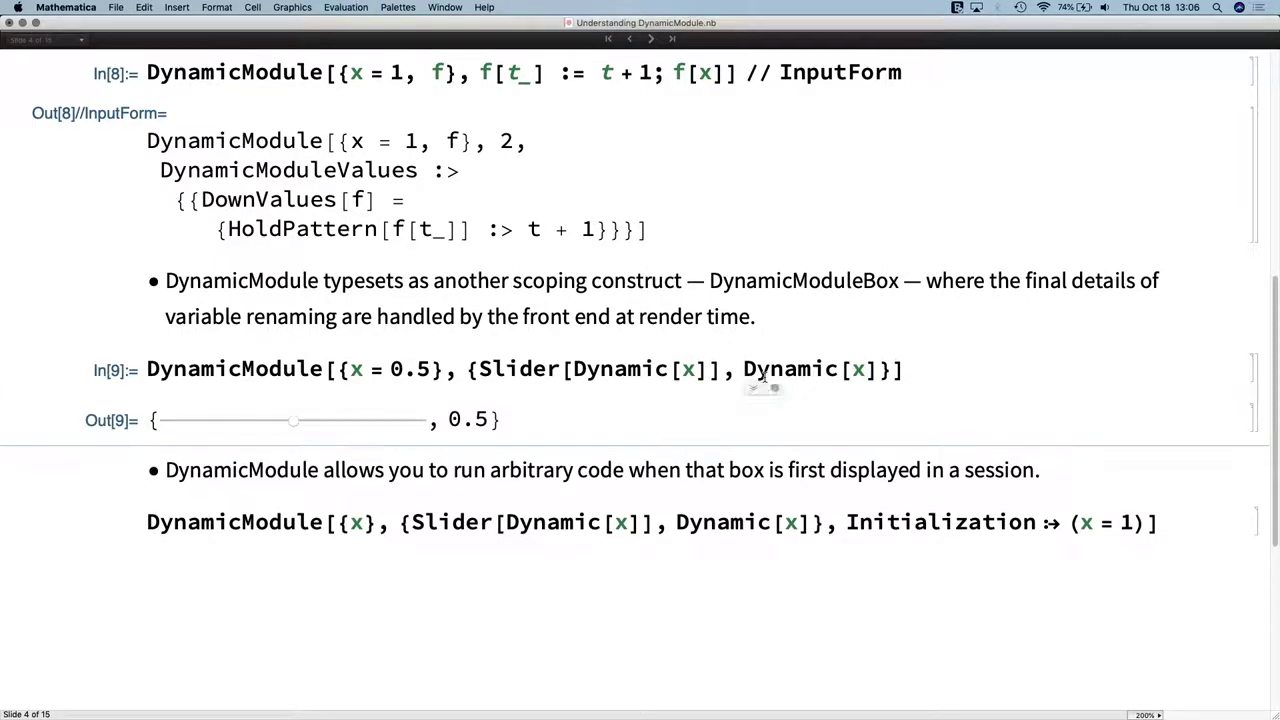
pyautogui.click(601, 420)
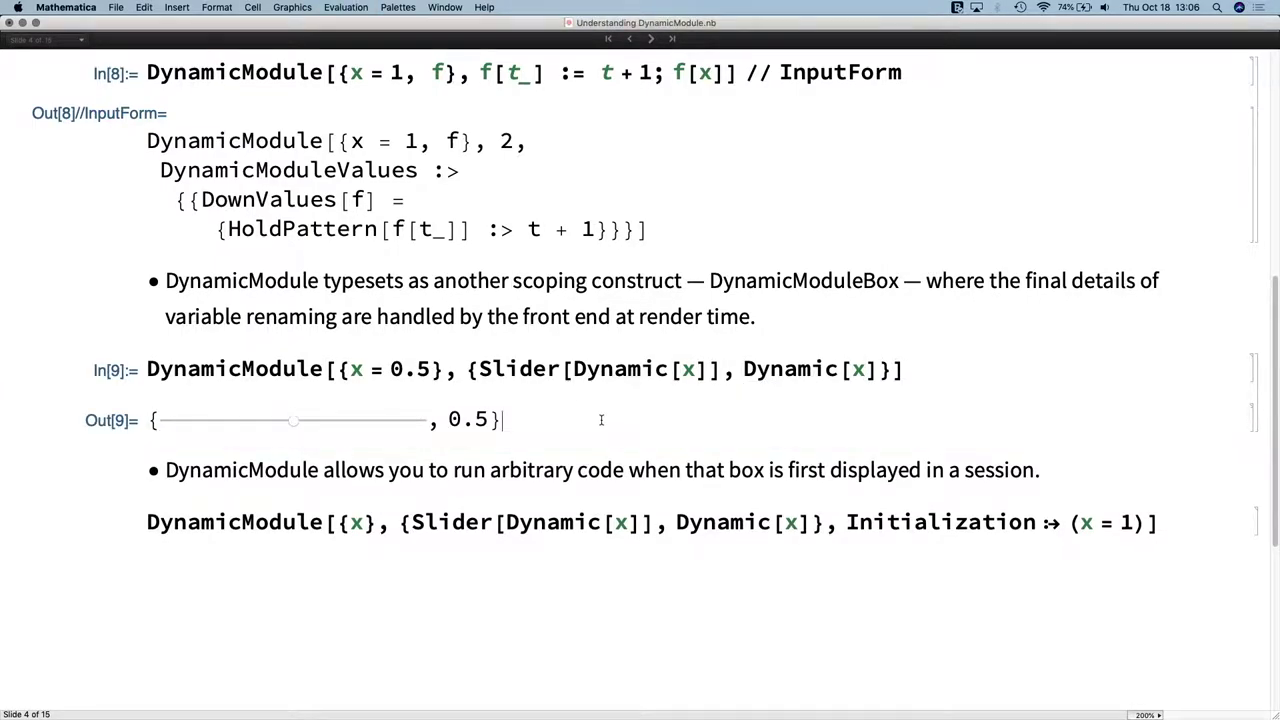
pyautogui.press('super+shift+e')
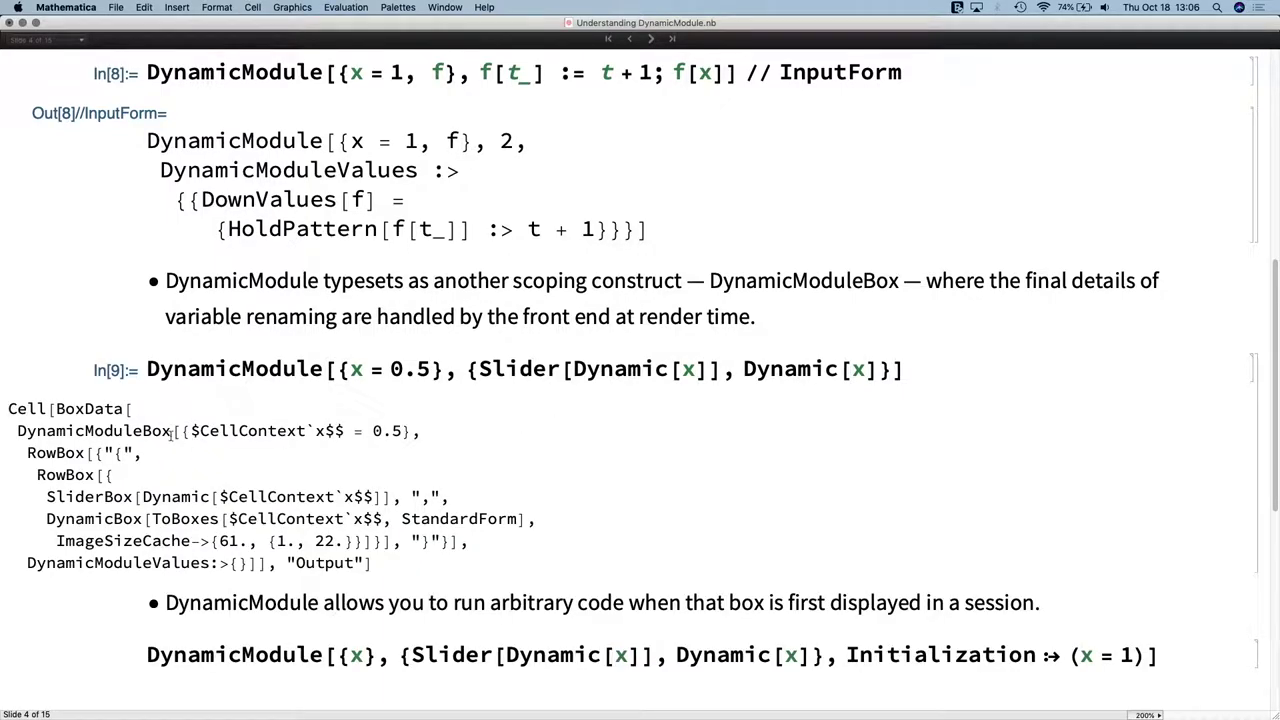
pyautogui.doubleClick(168, 430)
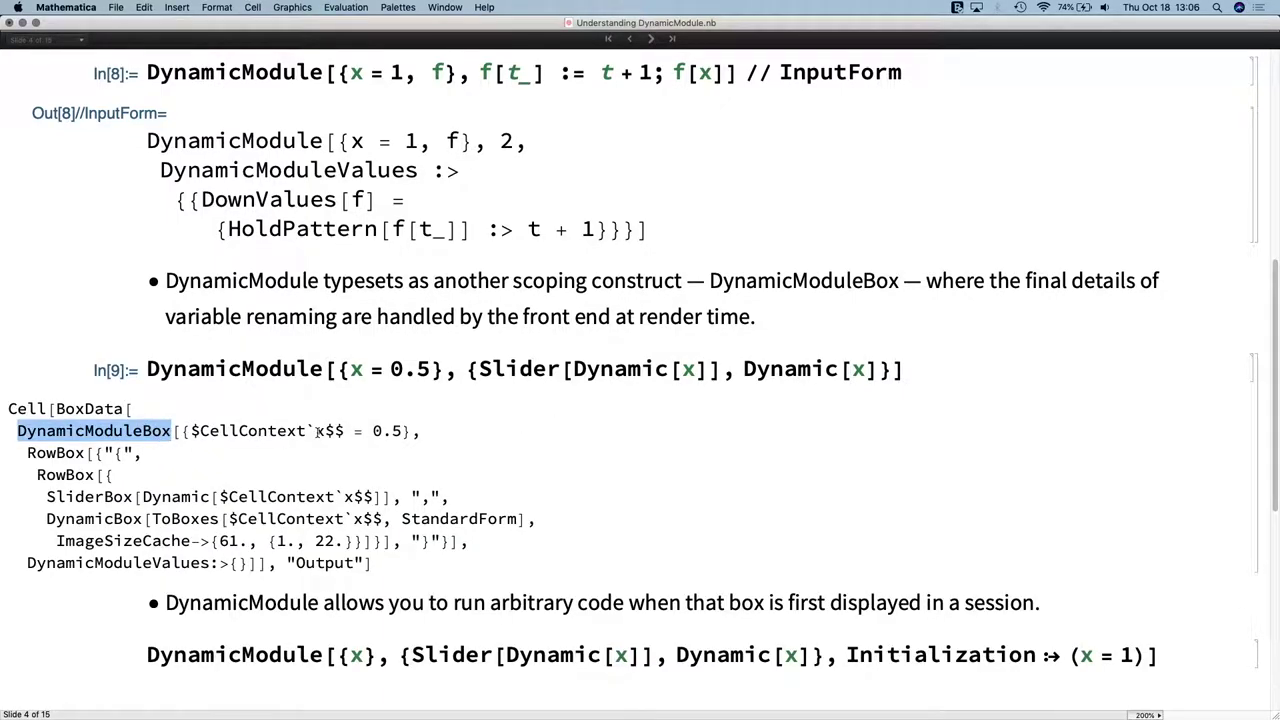
pyautogui.doubleClick(390, 431)
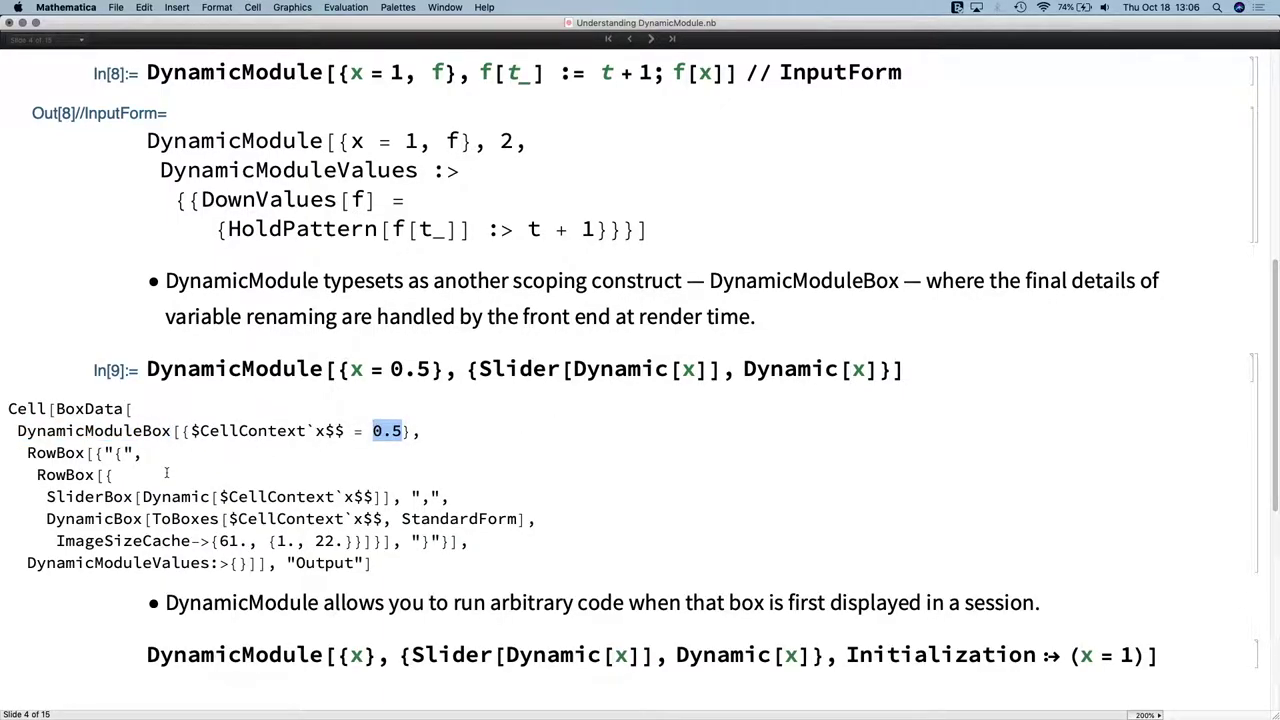
pyautogui.press('super+shift+e')
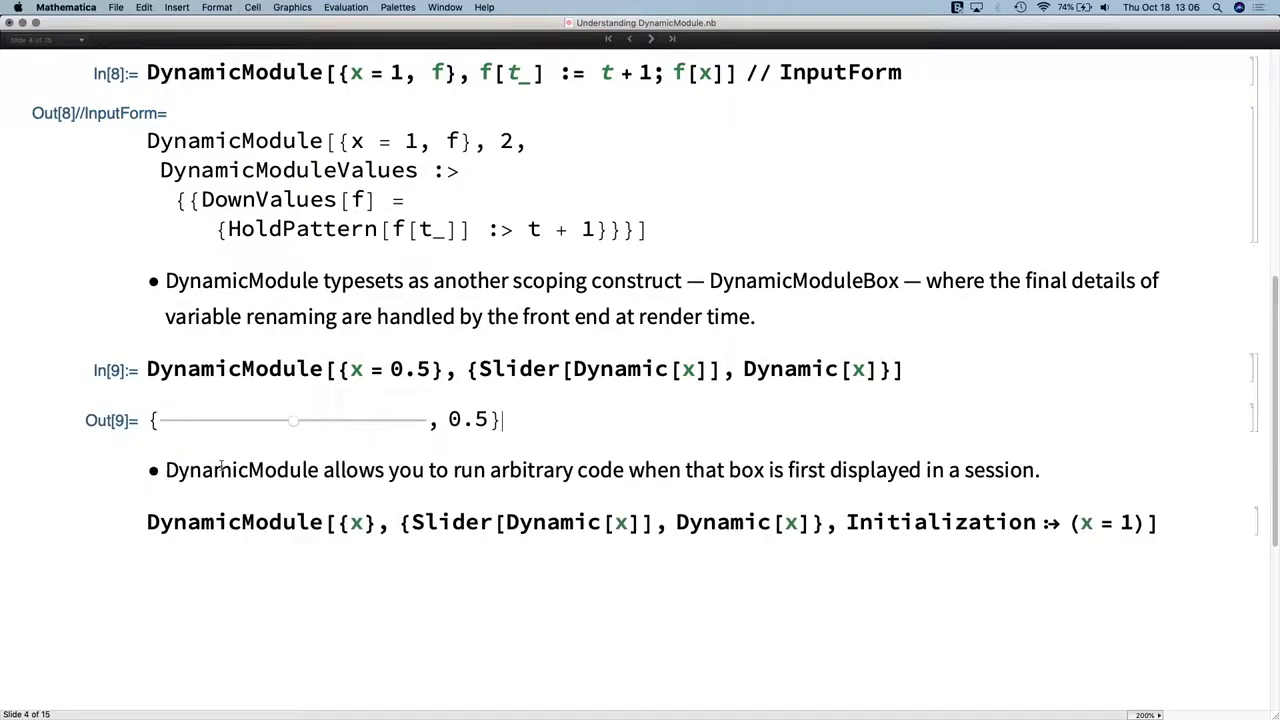
pyautogui.click(372, 431)
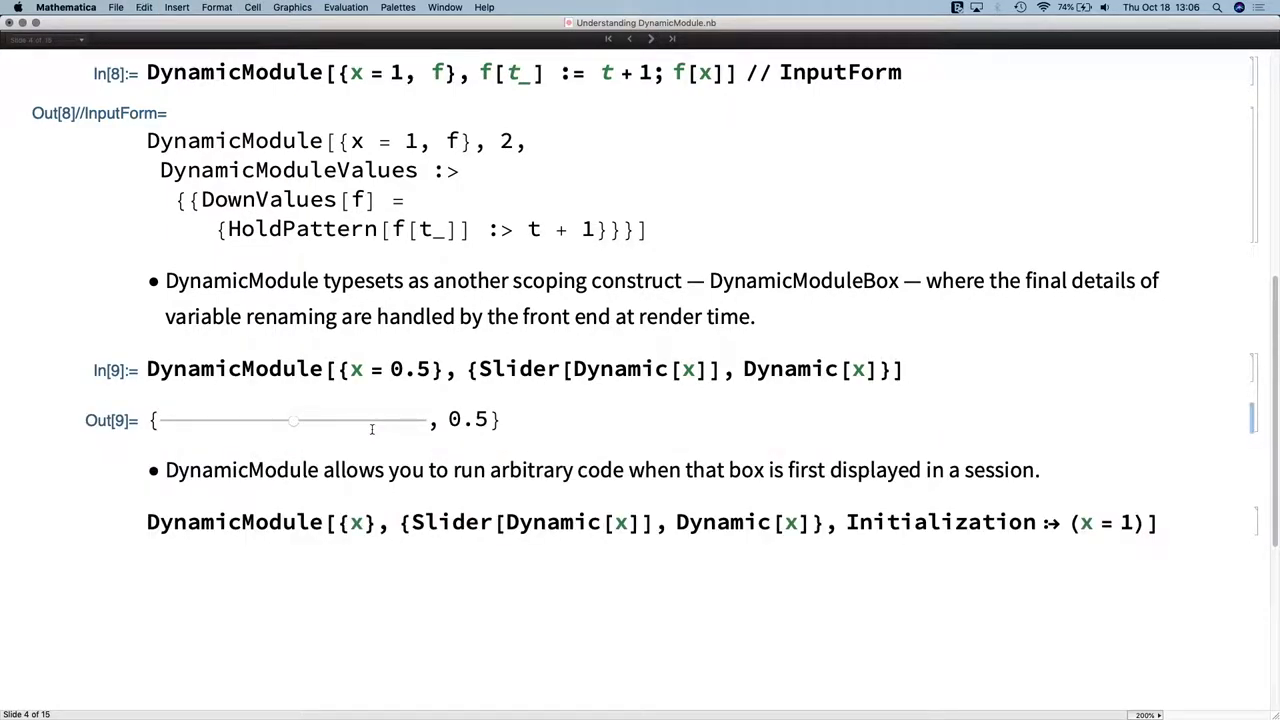
# - Paste two copies of the slider output and set them to 0.731 and 0.33
pyautogui.press('super+c')
pyautogui.press('super+v')
pyautogui.press('super+v')
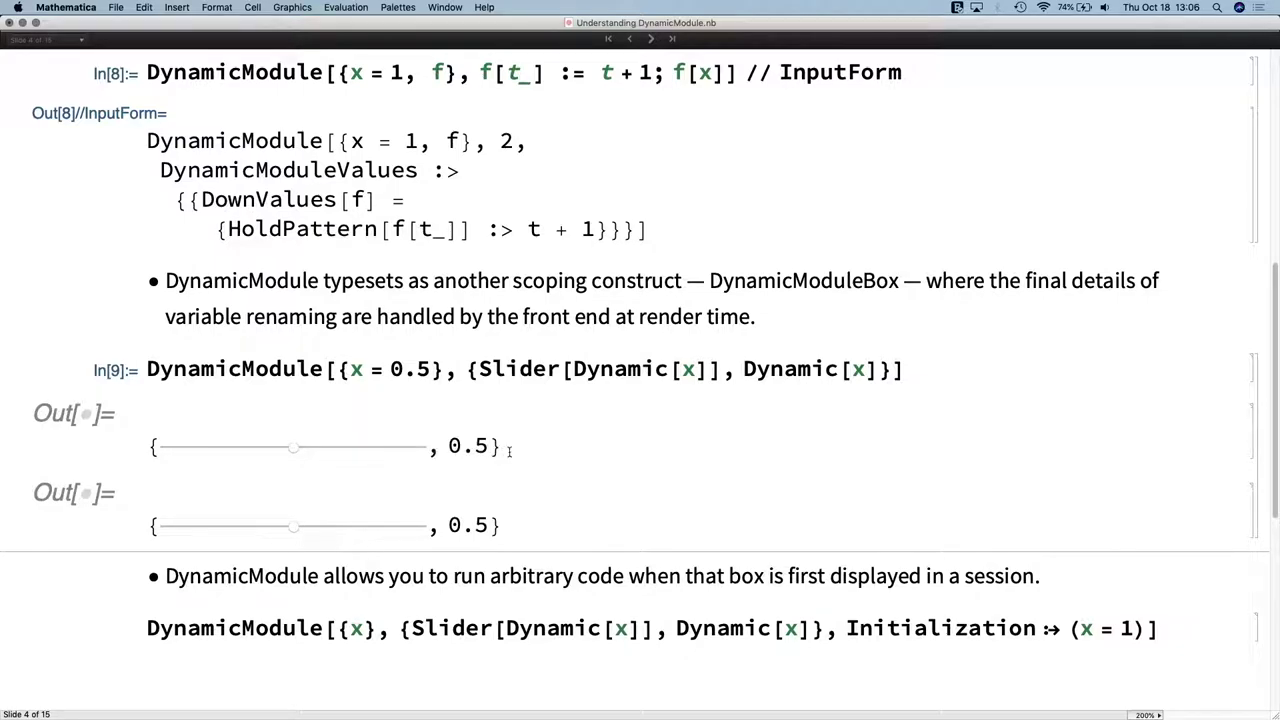
pyautogui.moveTo(297, 455); pyautogui.dragTo(354, 448)
pyautogui.moveTo(293, 527); pyautogui.dragTo(251, 527)
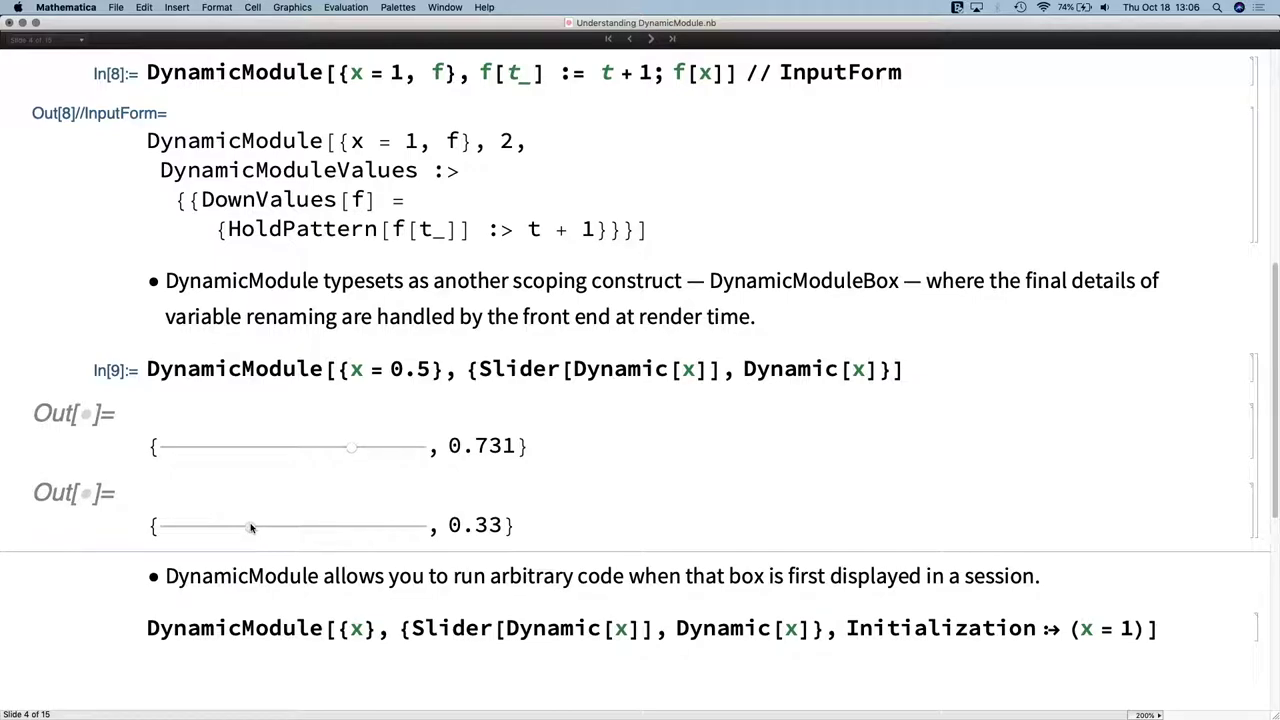
pyautogui.scroll(-3, 250, 528)
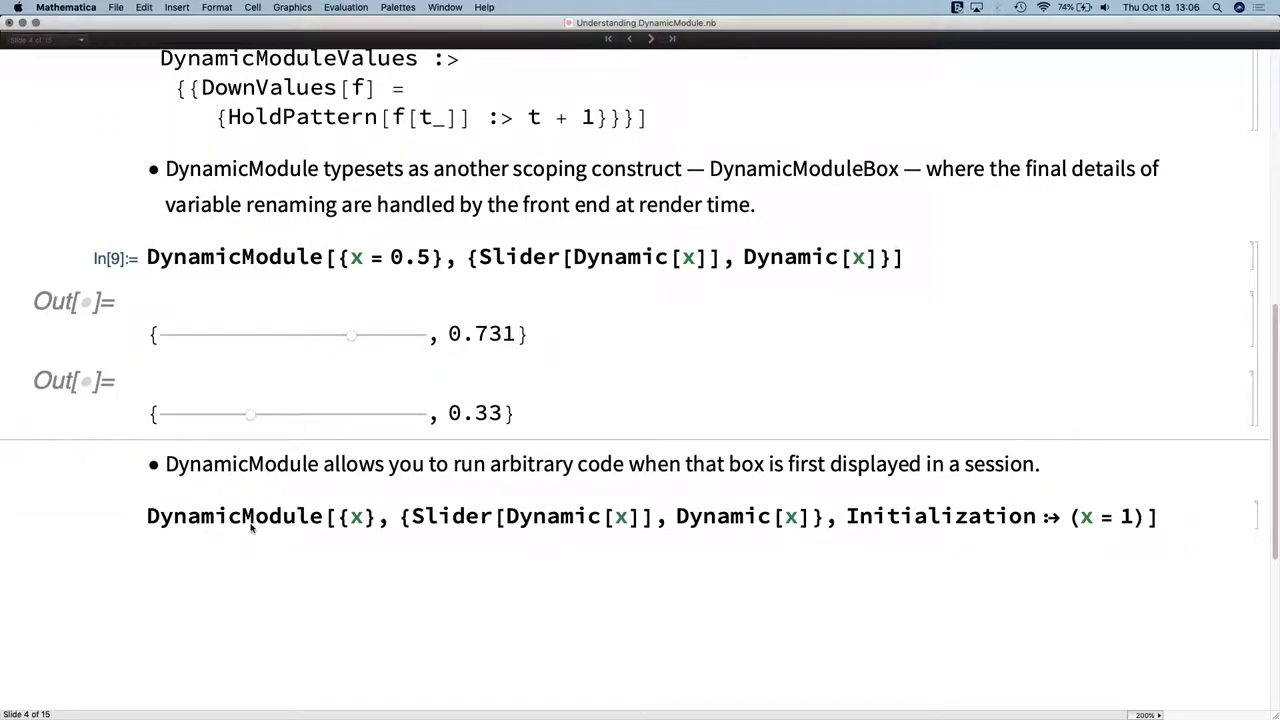
# - Highlight DynamicModule and Initialization in the last example, then advance to slide 5
pyautogui.scroll(-3, 250, 528)
pyautogui.doubleClick(292, 420)
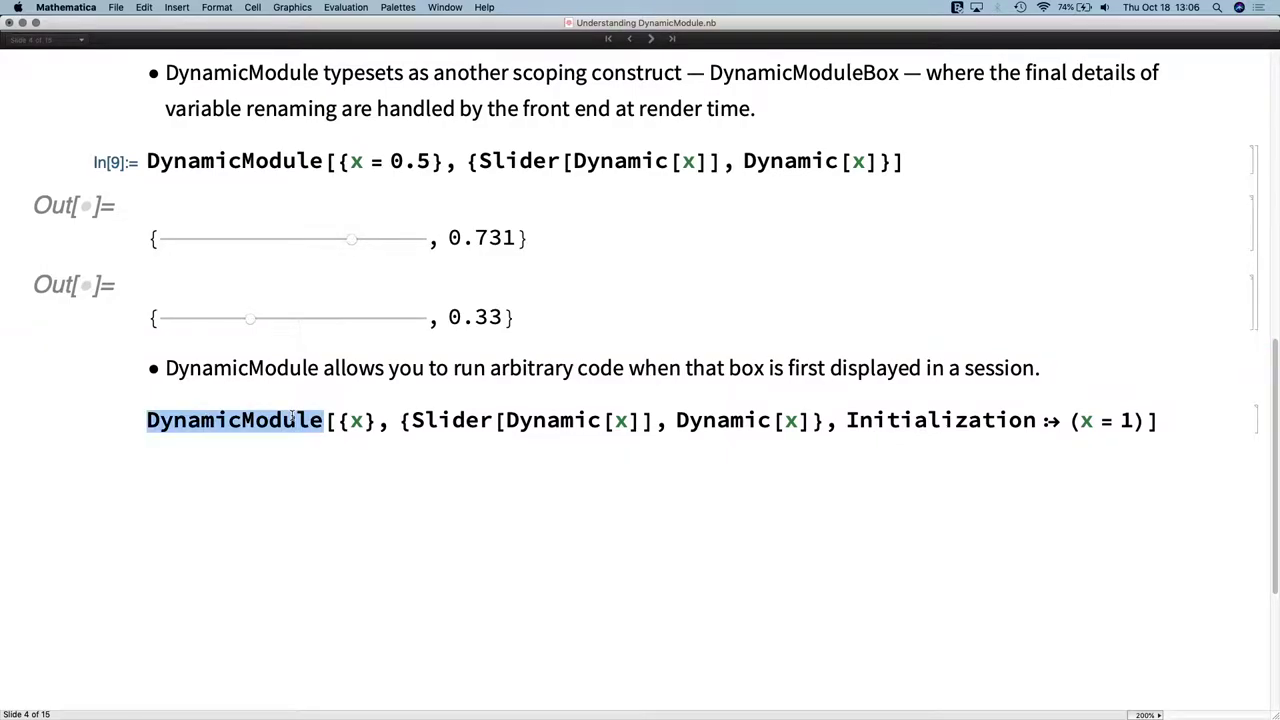
pyautogui.click(292, 420)
pyautogui.click(912, 425)
pyautogui.doubleClick(912, 425)
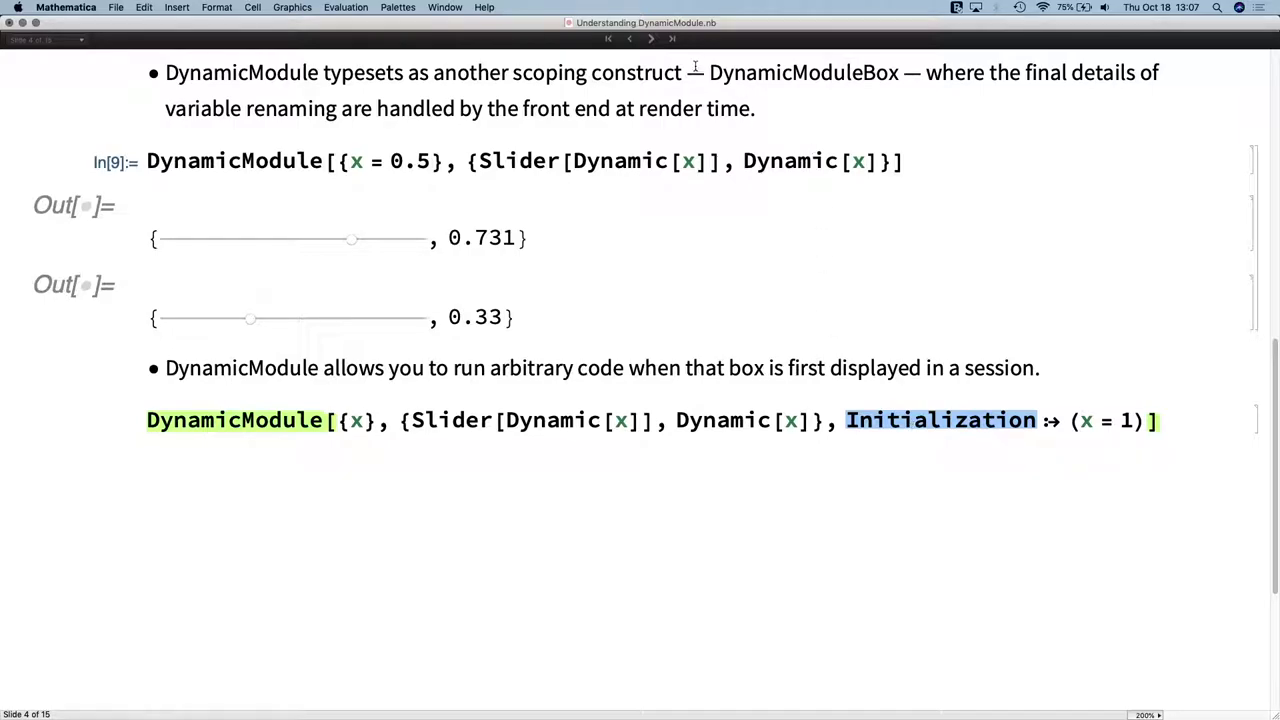
pyautogui.click(651, 39)
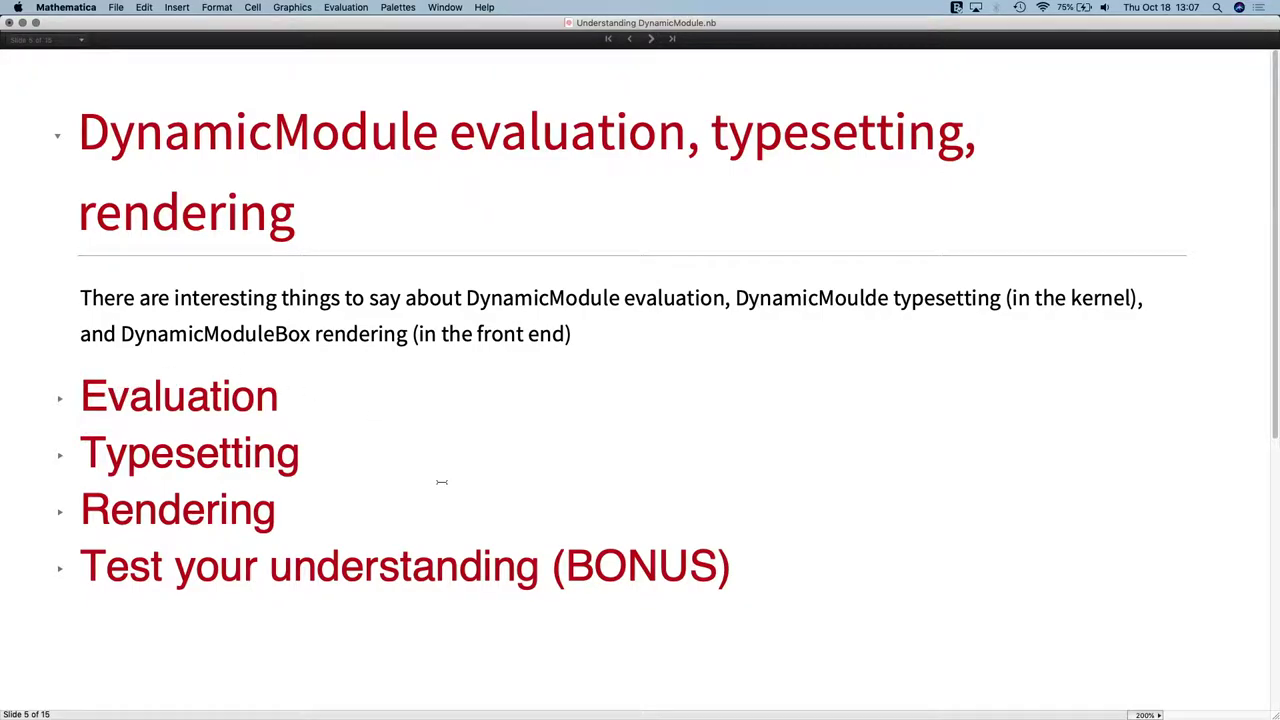
pyautogui.scroll(-5, 635, 565)
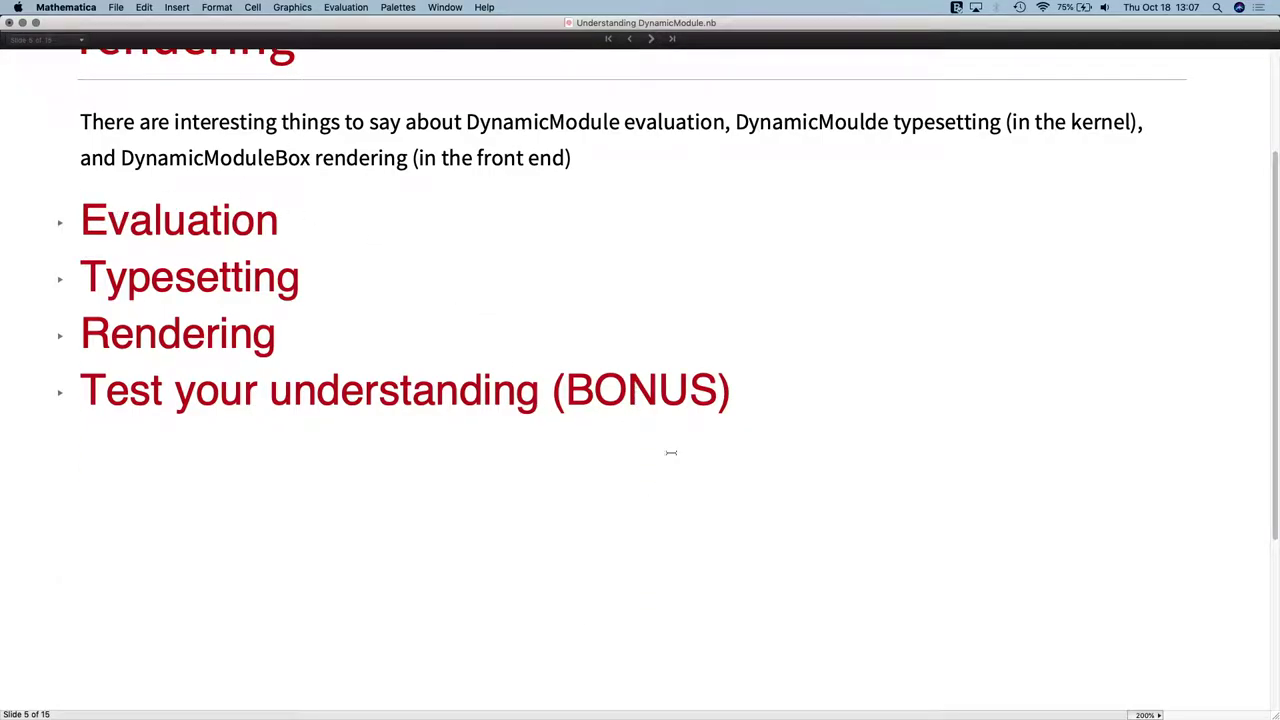
pyautogui.doubleClick(652, 386)
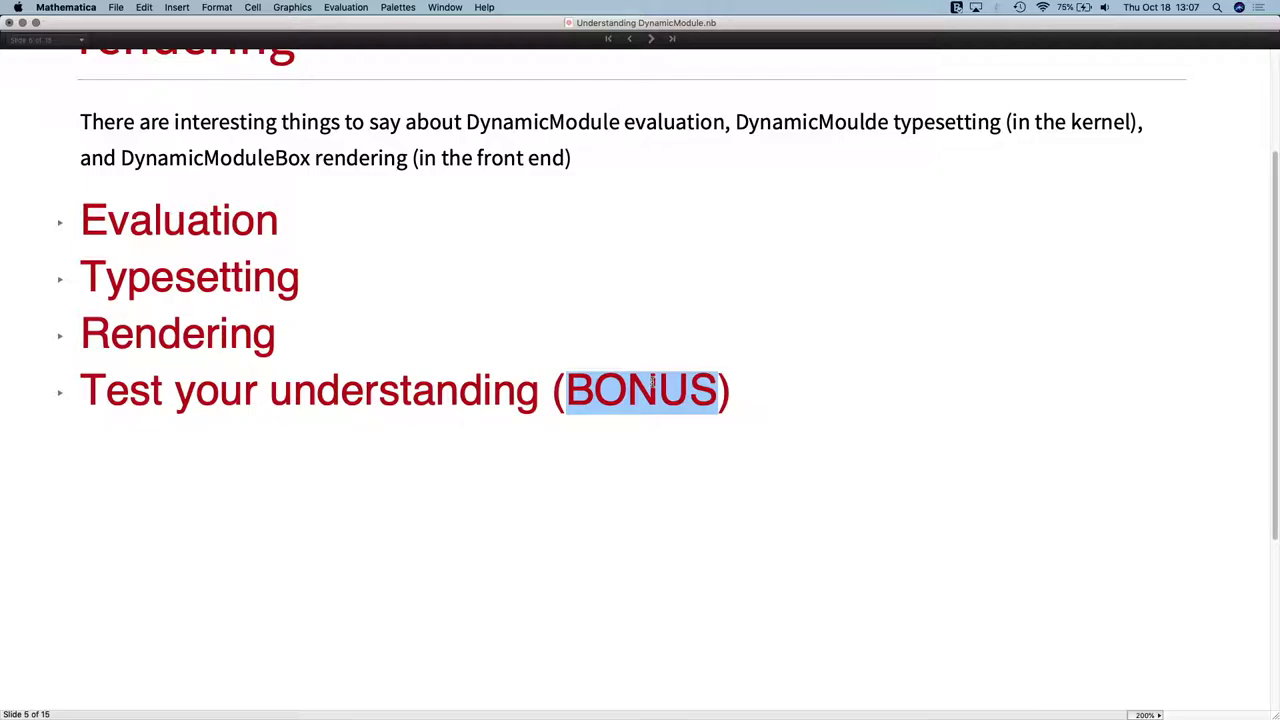
pyautogui.scroll(2, 651, 382)
pyautogui.scroll(-3, 651, 382)
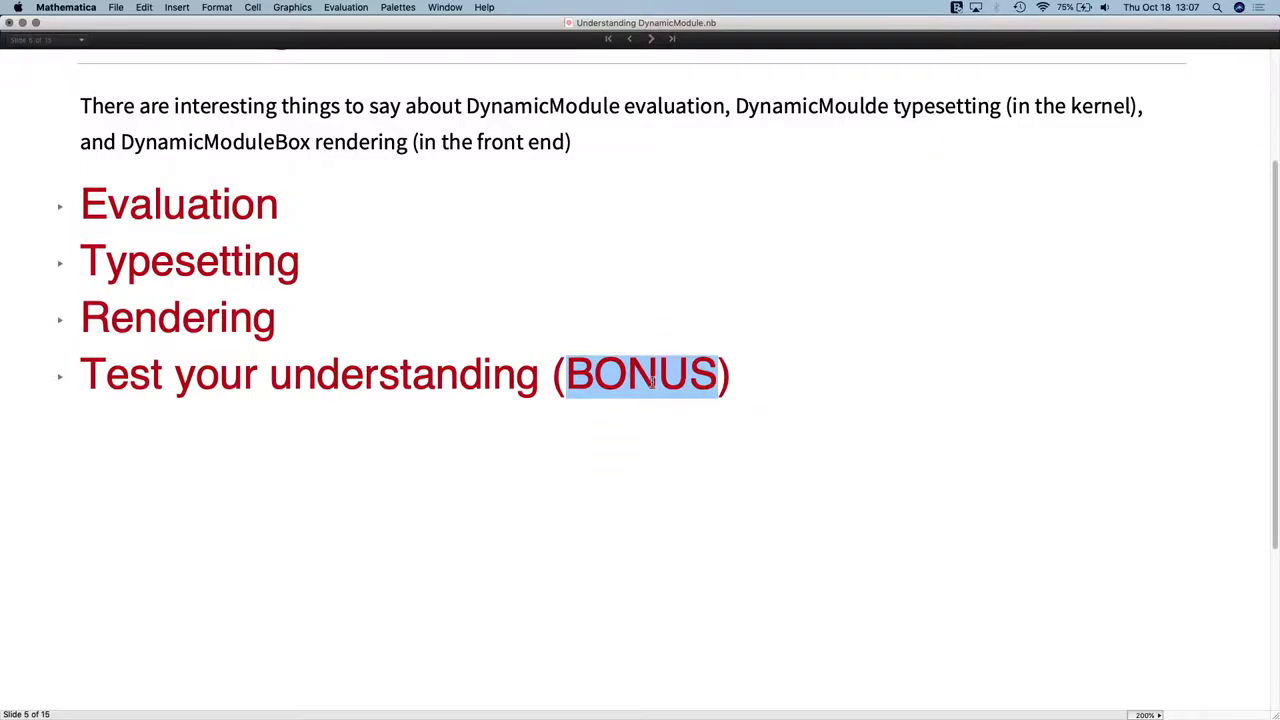
# - Expand the Evaluation section and scroll through its explanation
pyautogui.click(59, 210)
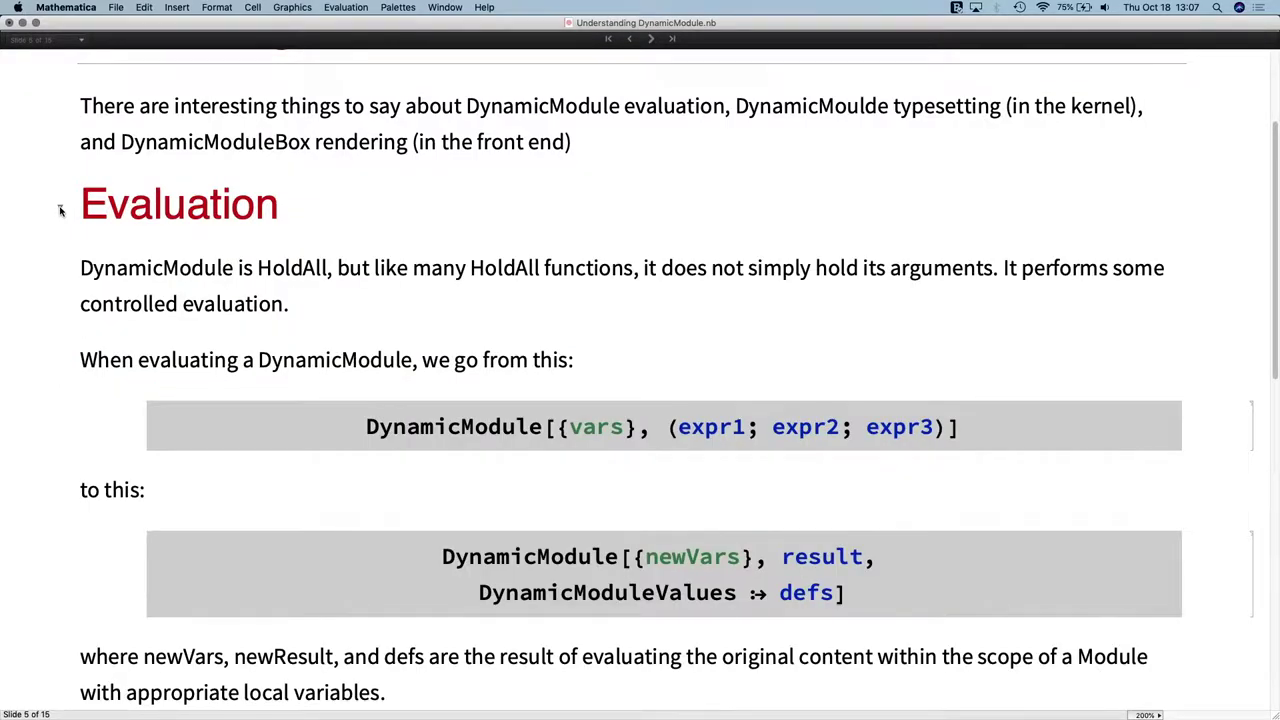
pyautogui.scroll(-4, 59, 210)
pyautogui.rightClick(59, 210)
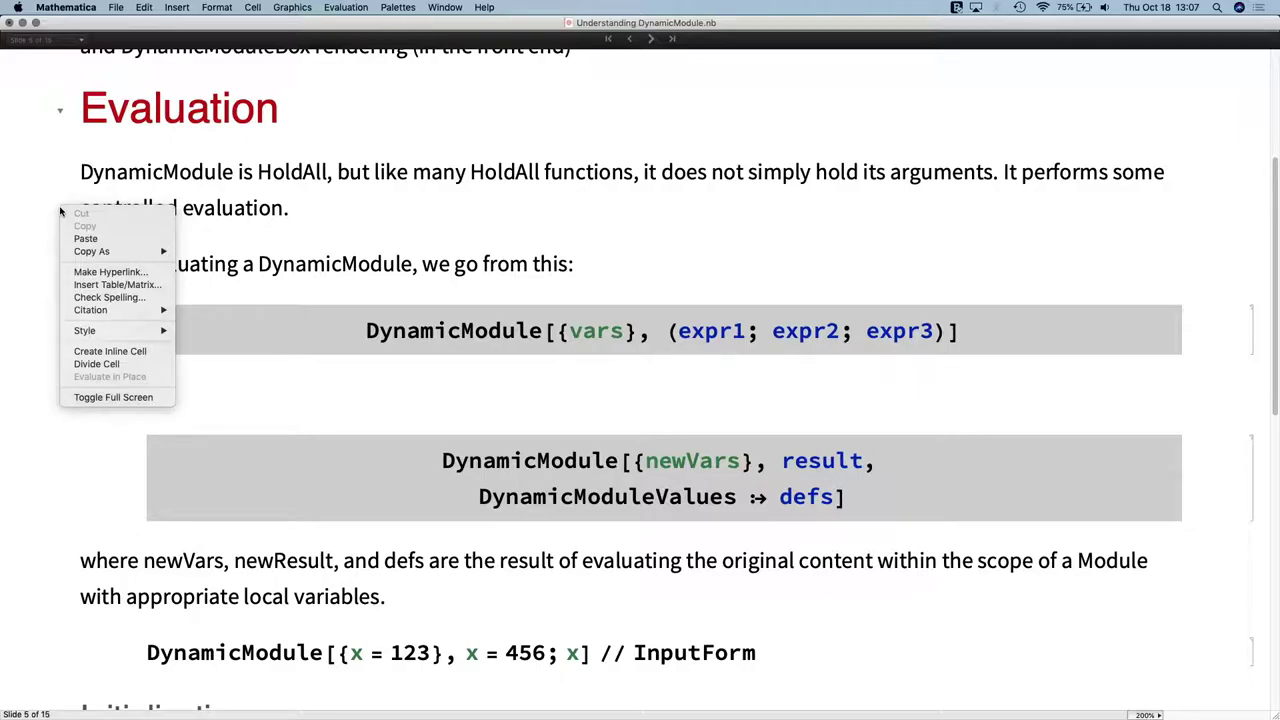
pyautogui.click(293, 209)
pyautogui.scroll(-1, 293, 209)
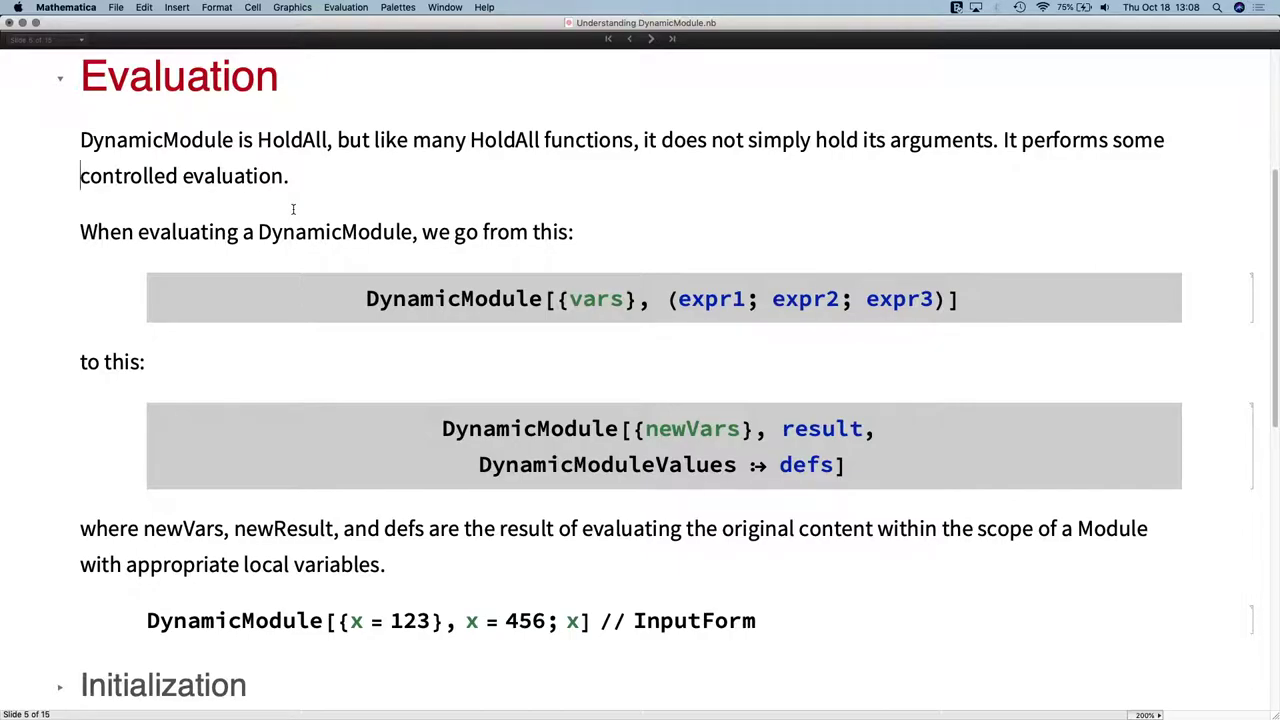
pyautogui.scroll(-2, 293, 209)
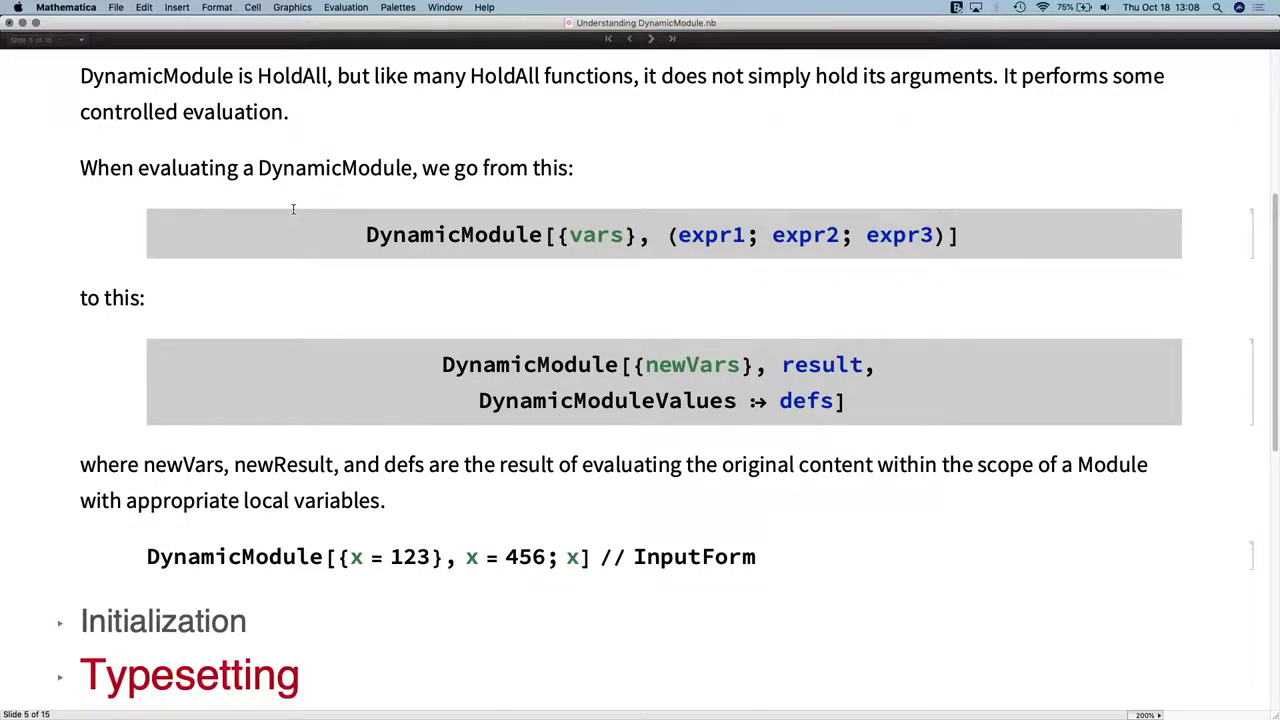
pyautogui.scroll(-4, 293, 209)
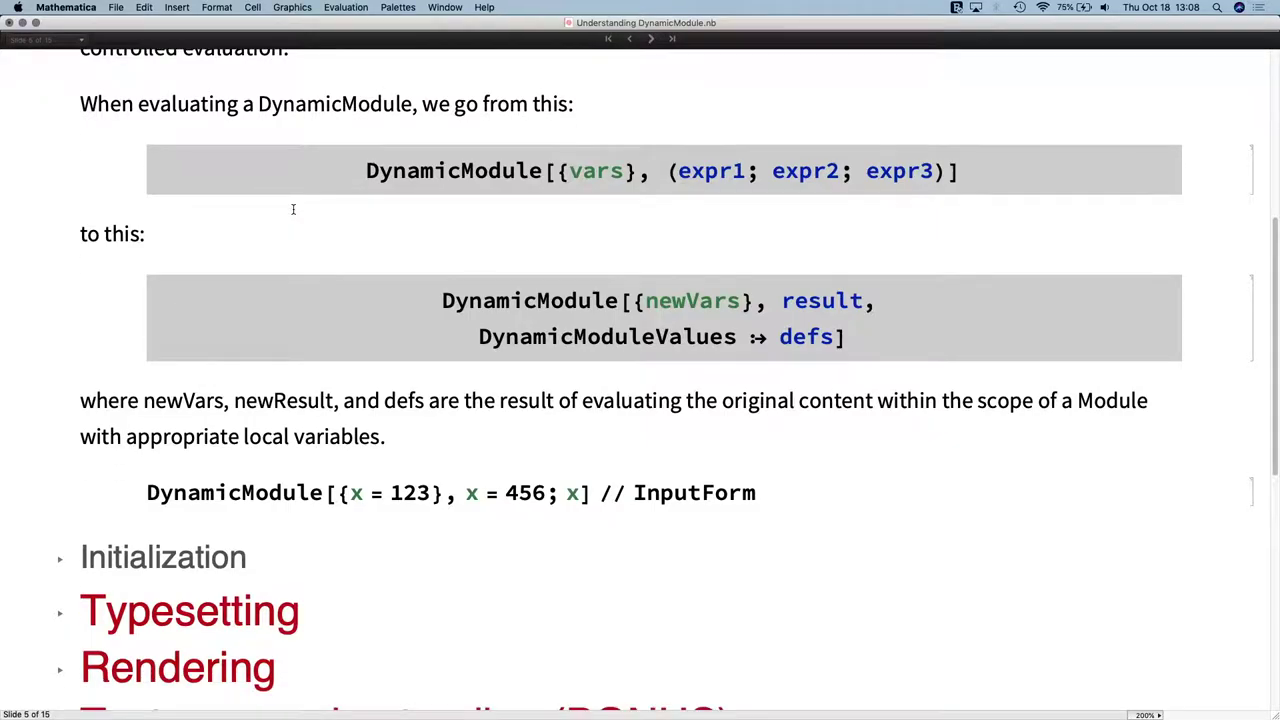
# - Highlight vars, the (expr1; expr2; expr3) body, defs and Module in the rewrite patterns
pyautogui.click(604, 172)
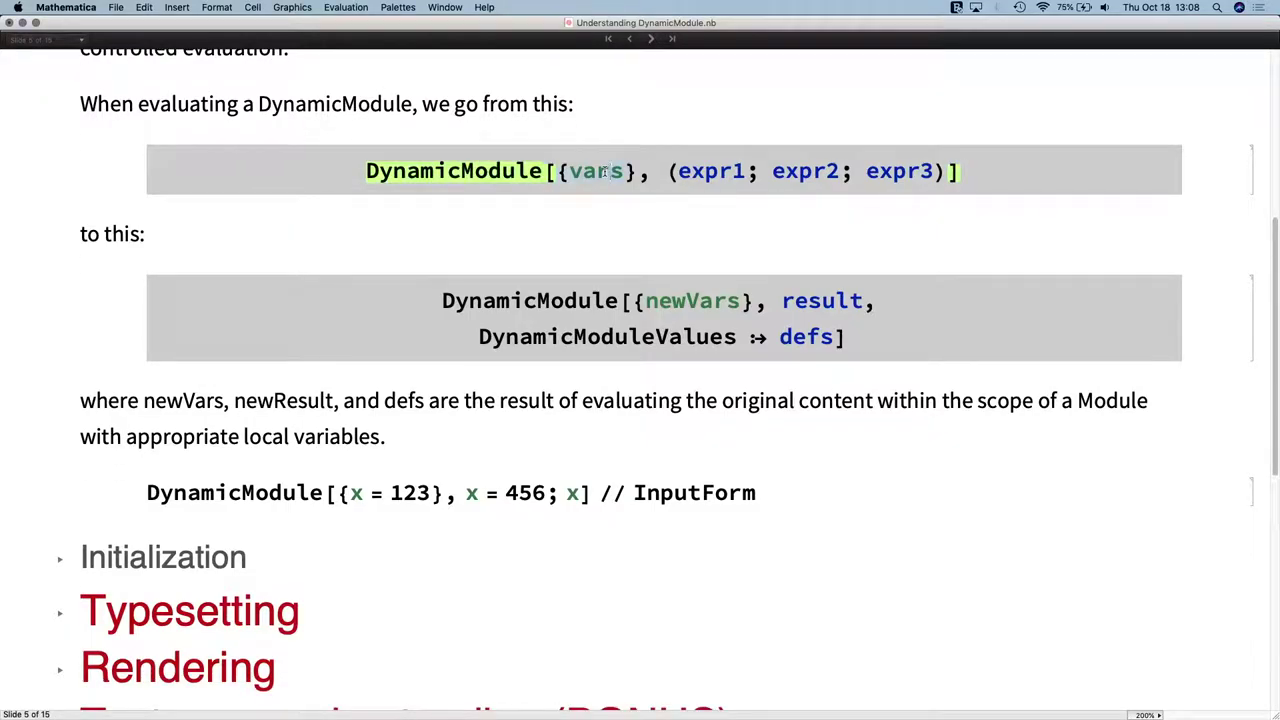
pyautogui.doubleClick(581, 174)
pyautogui.doubleClick(672, 172)
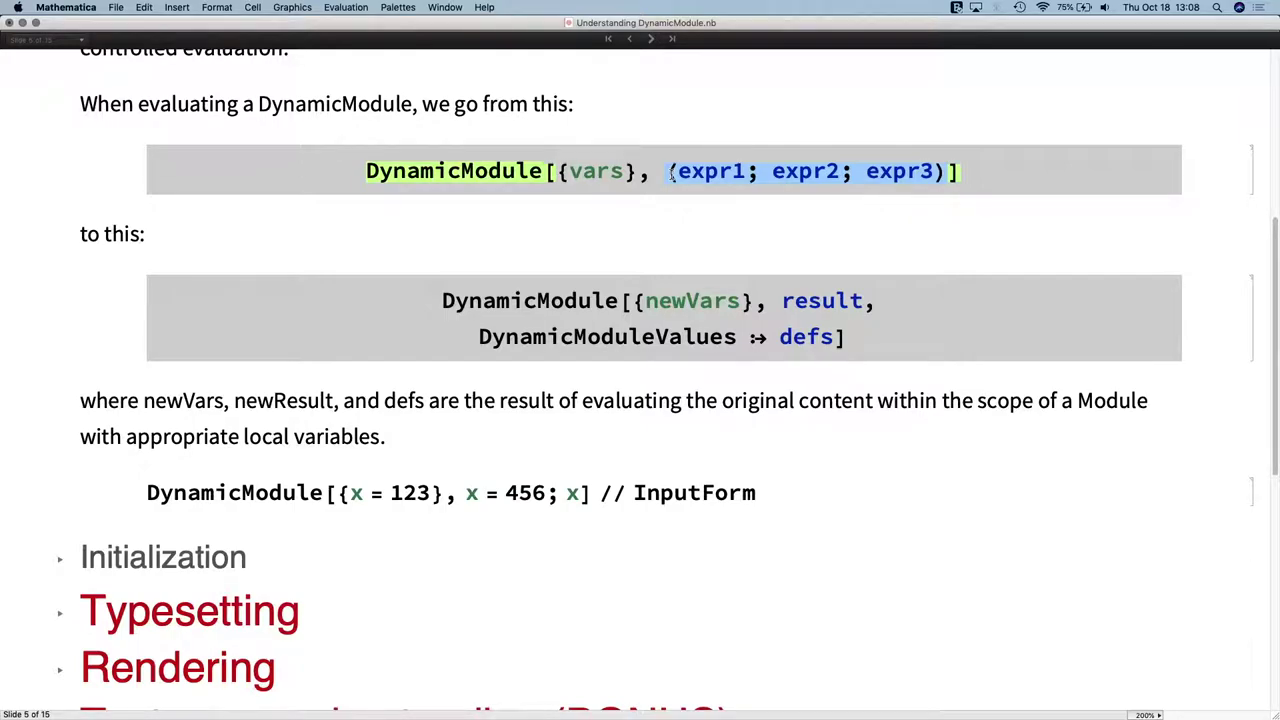
pyautogui.click(710, 301)
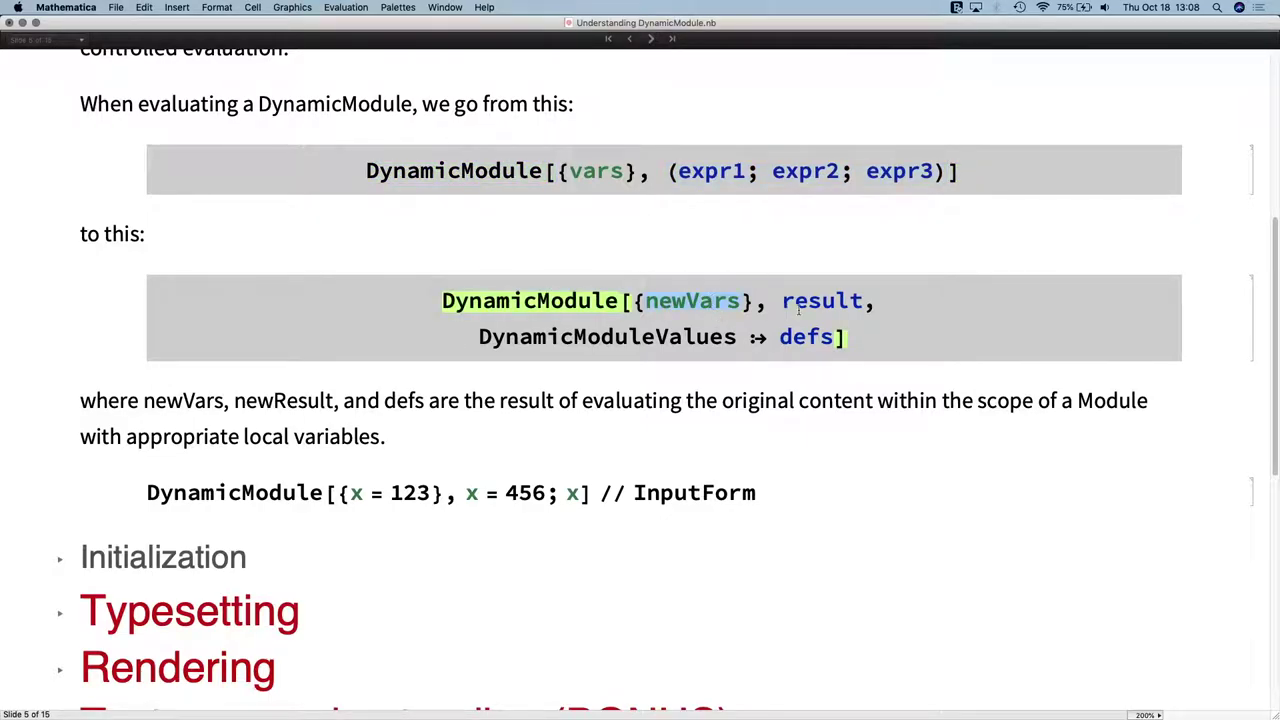
pyautogui.click(848, 301)
pyautogui.moveTo(670, 172); pyautogui.dragTo(946, 178)
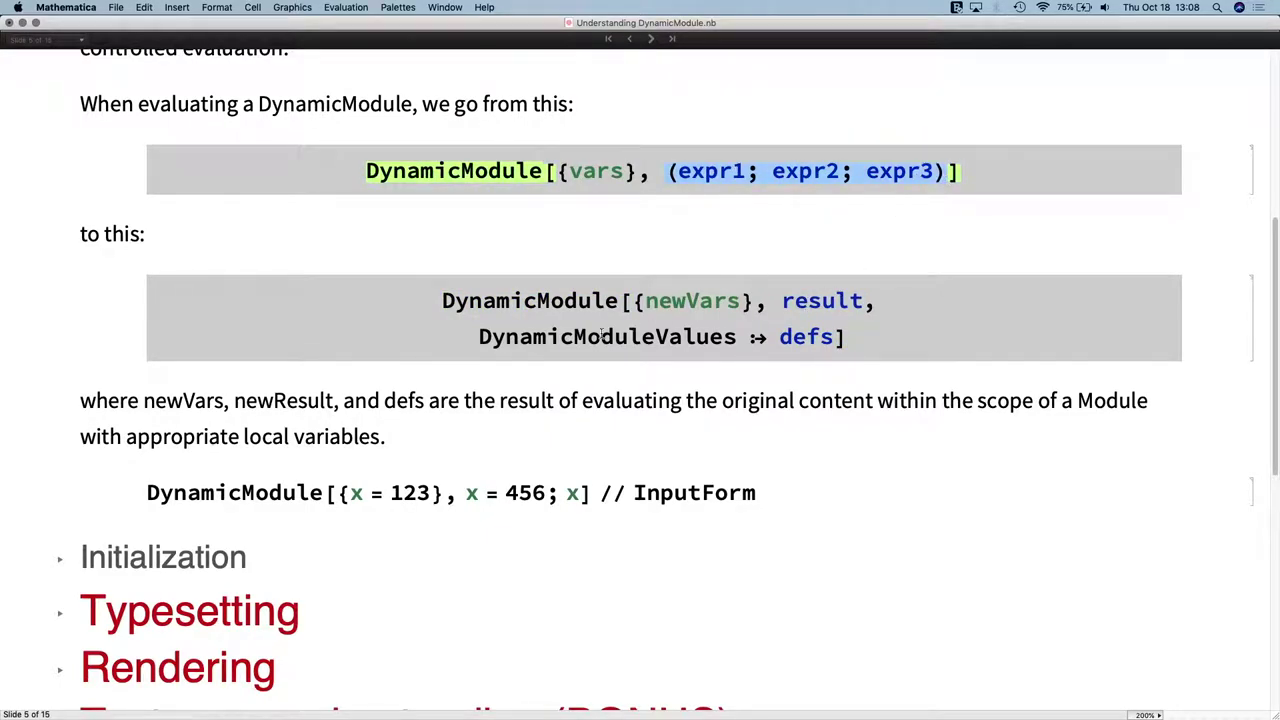
pyautogui.doubleClick(805, 337)
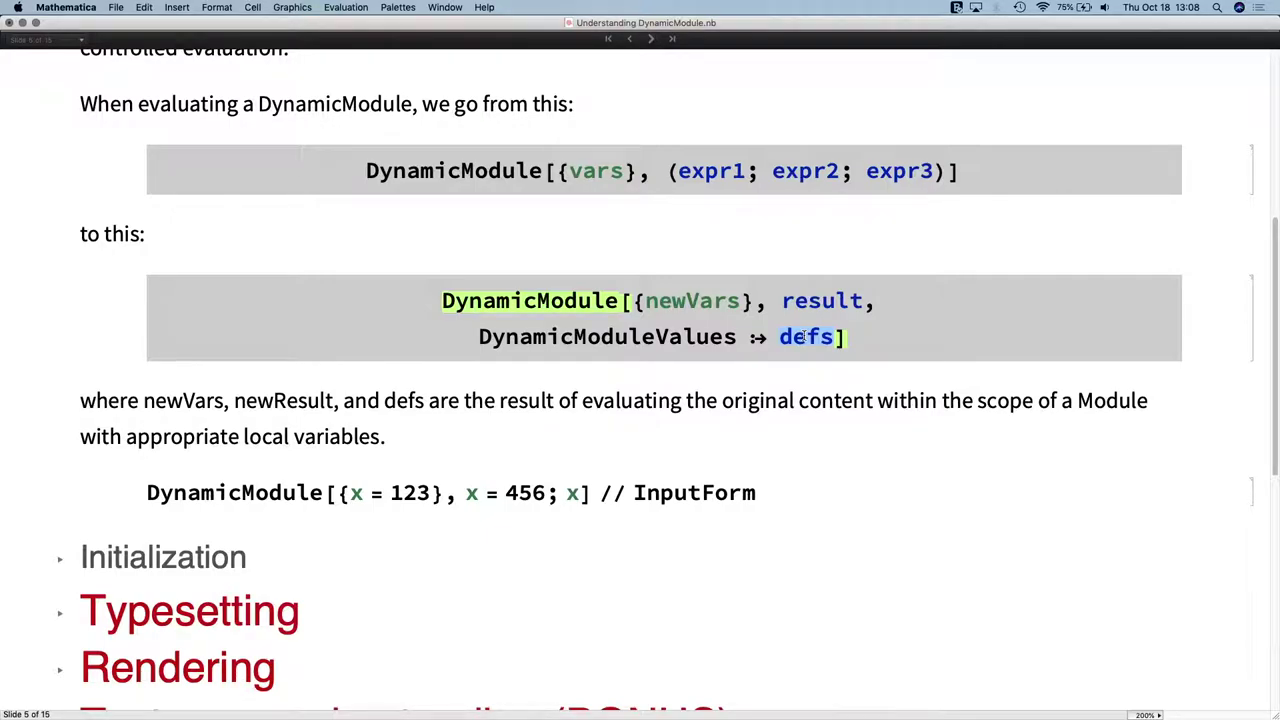
pyautogui.doubleClick(1125, 402)
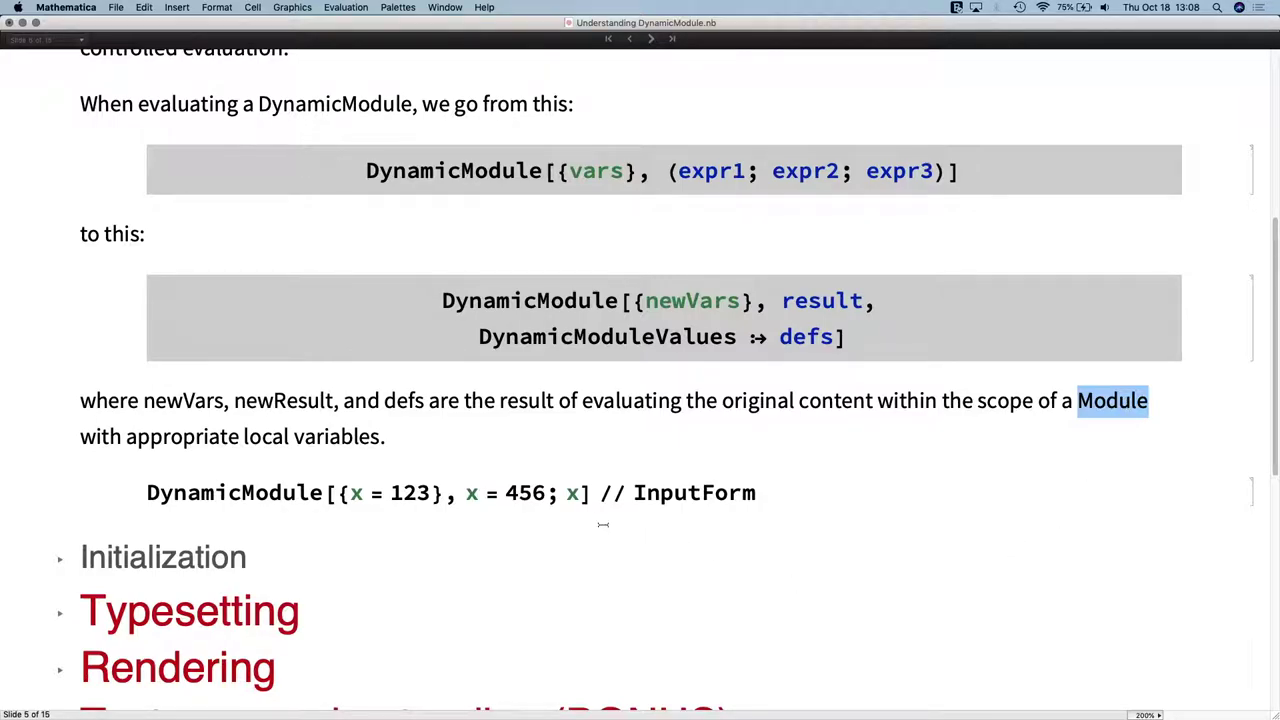
pyautogui.click(372, 493)
# - Highlight x = 123 and x = 456; x, then evaluate the example
pyautogui.doubleClick(375, 493)
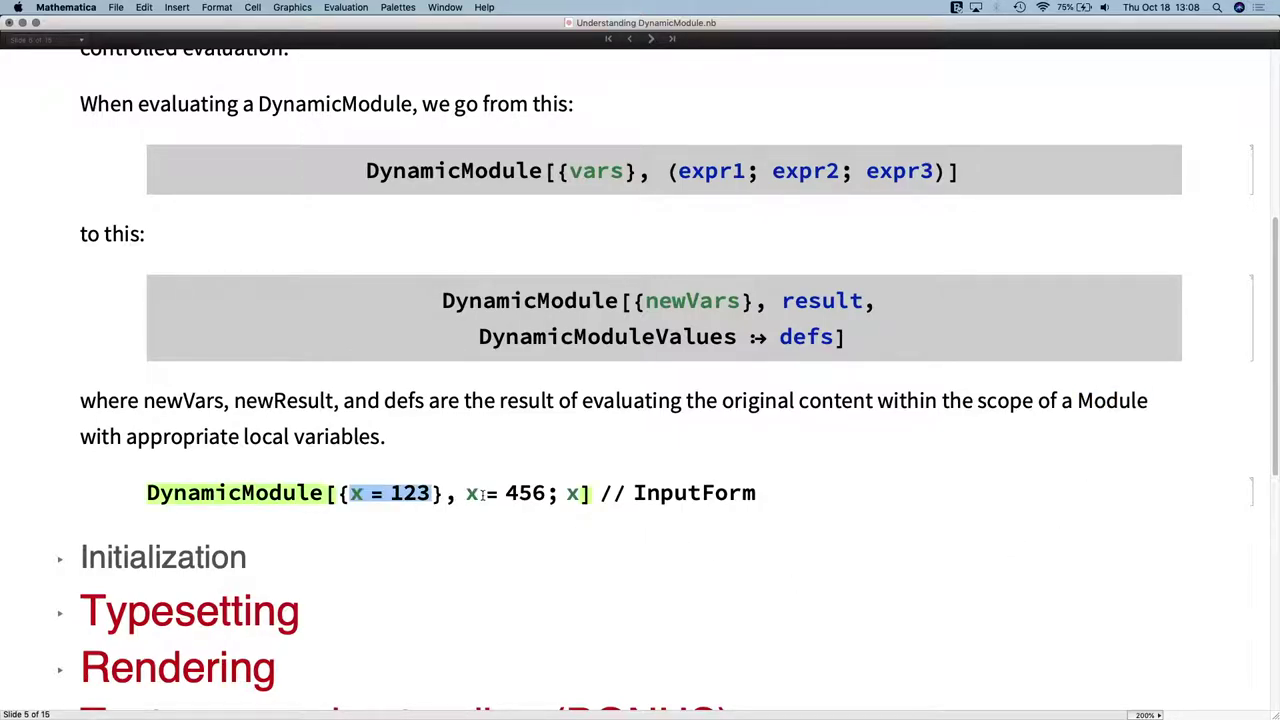
pyautogui.moveTo(470, 494); pyautogui.dragTo(575, 490)
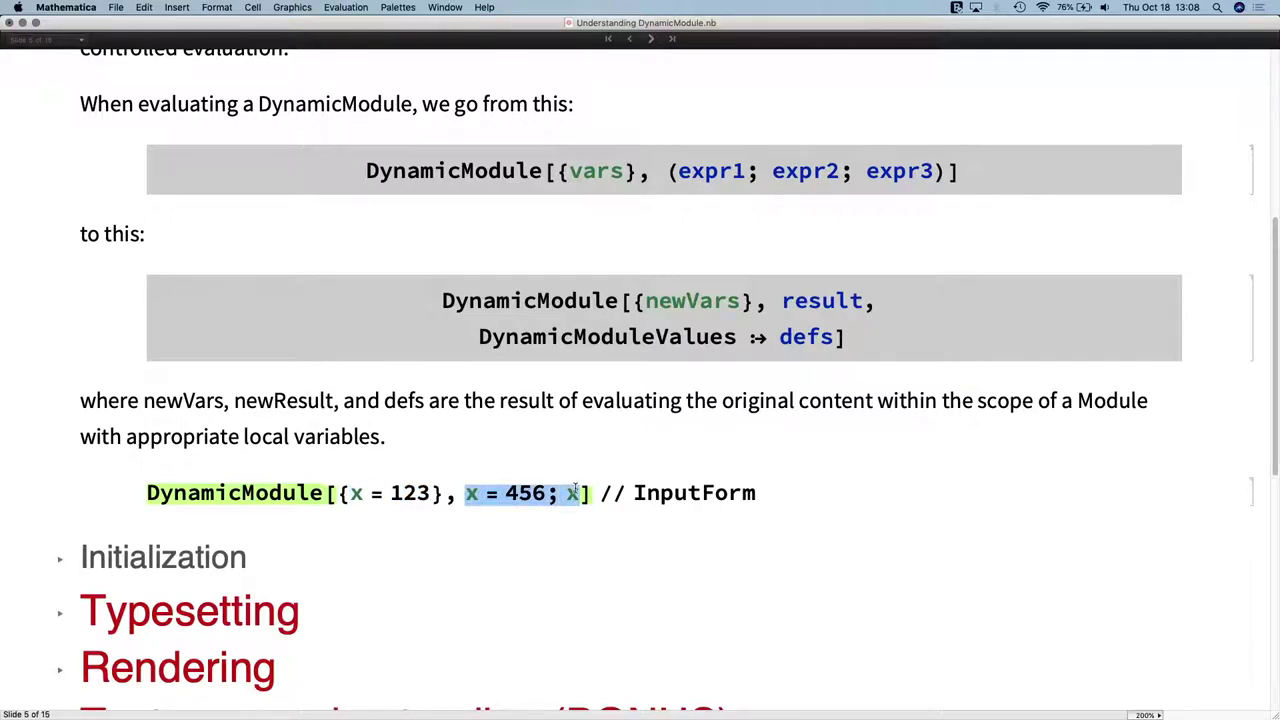
pyautogui.click(575, 490)
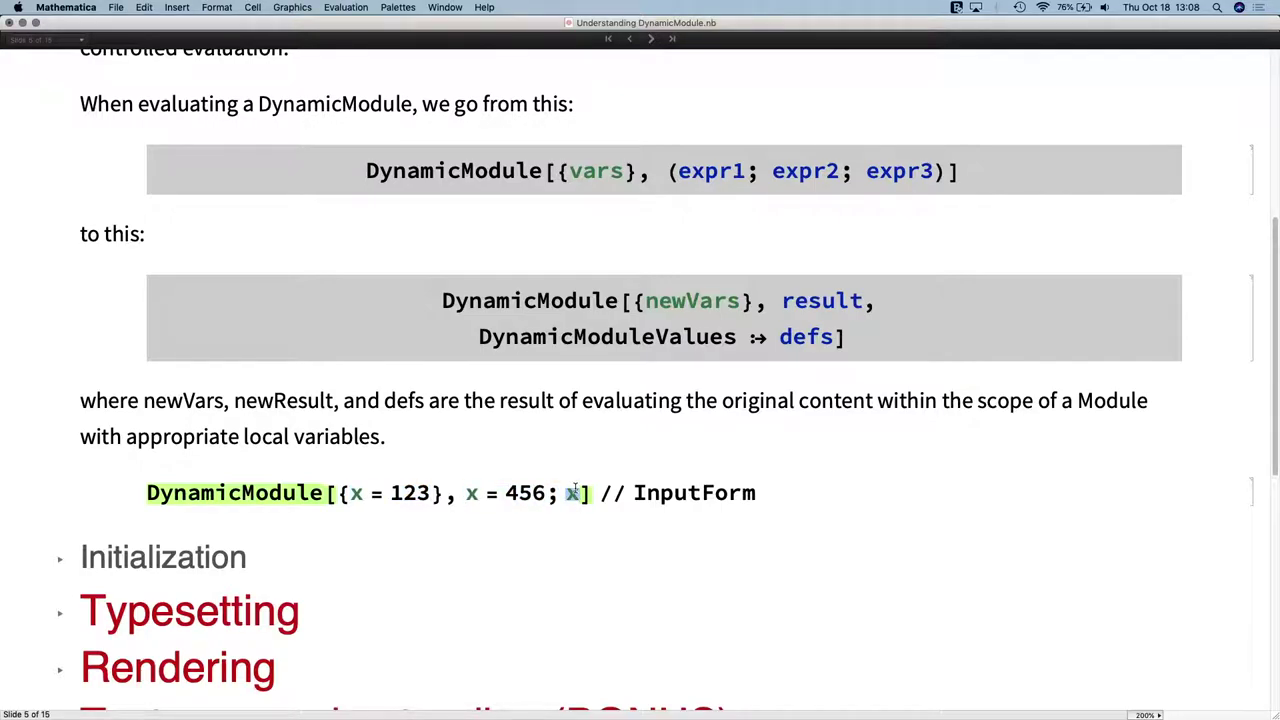
pyautogui.click(715, 490)
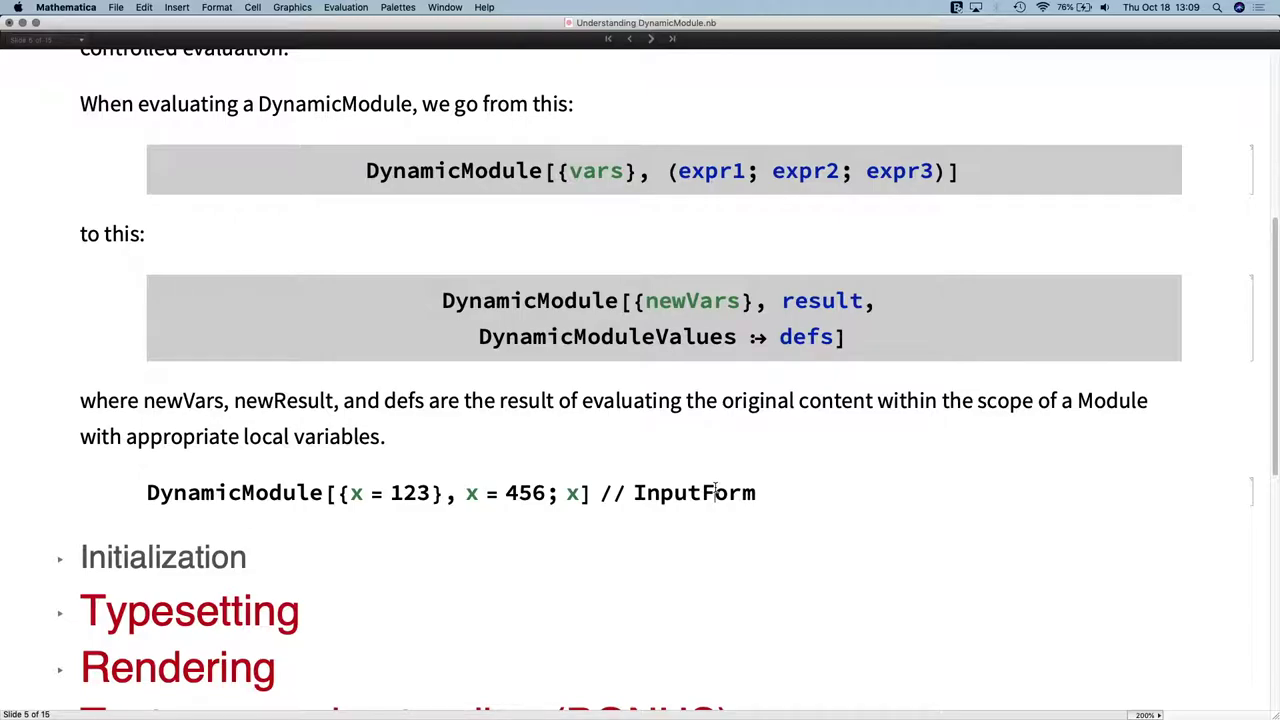
pyautogui.hotkey('shift', 'Return')
# - Compare x = 456 and the 456 result in Out[10] with the input body
pyautogui.scroll(-3, 715, 490)
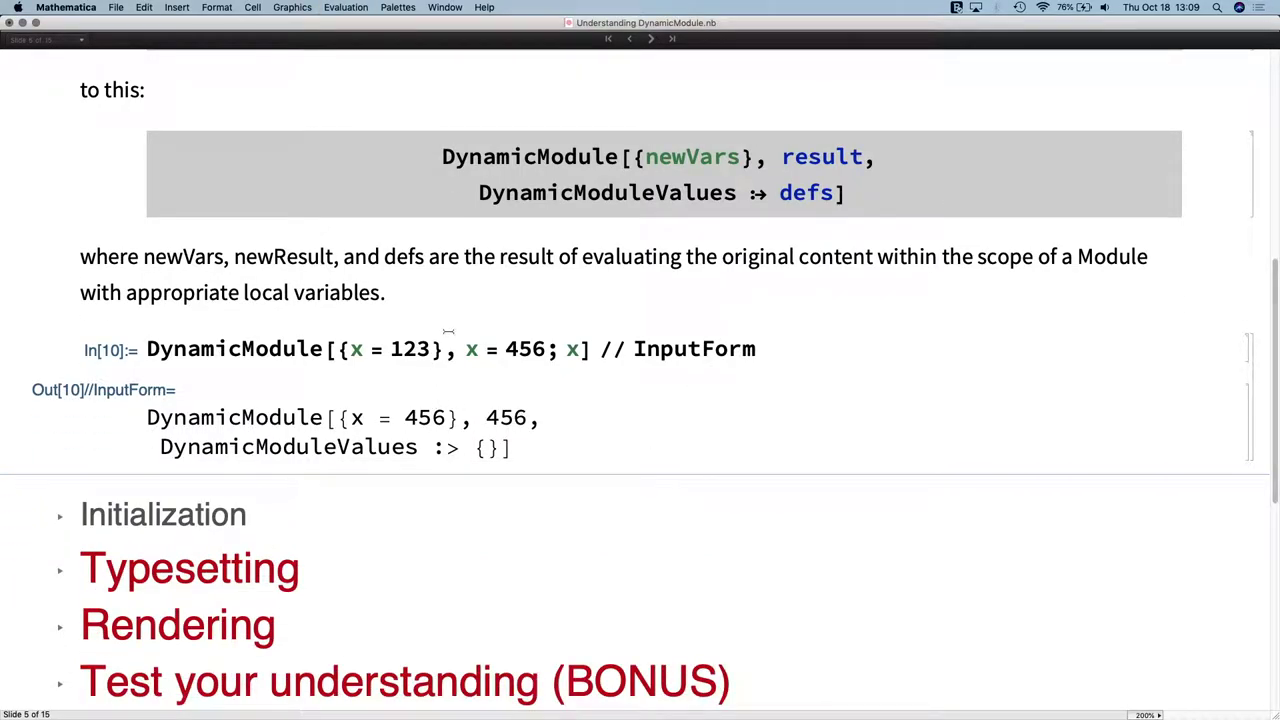
pyautogui.moveTo(350, 419); pyautogui.dragTo(452, 418)
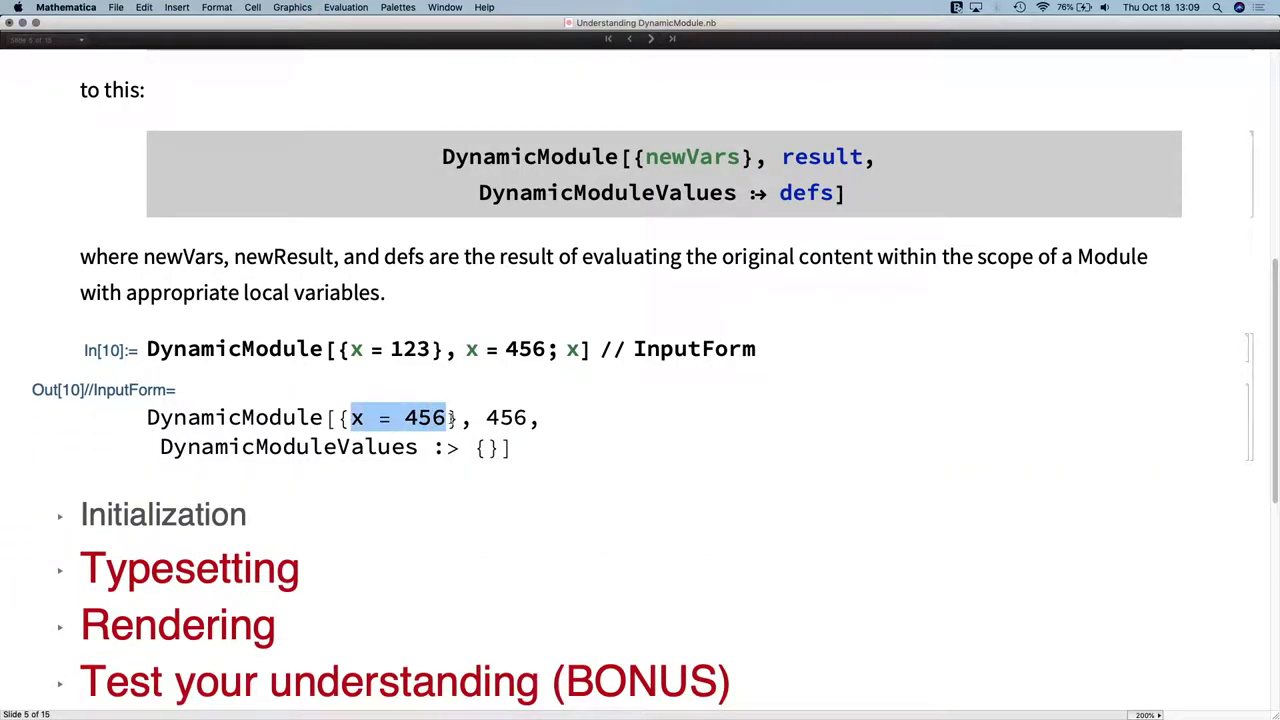
pyautogui.tripleClick(517, 349)
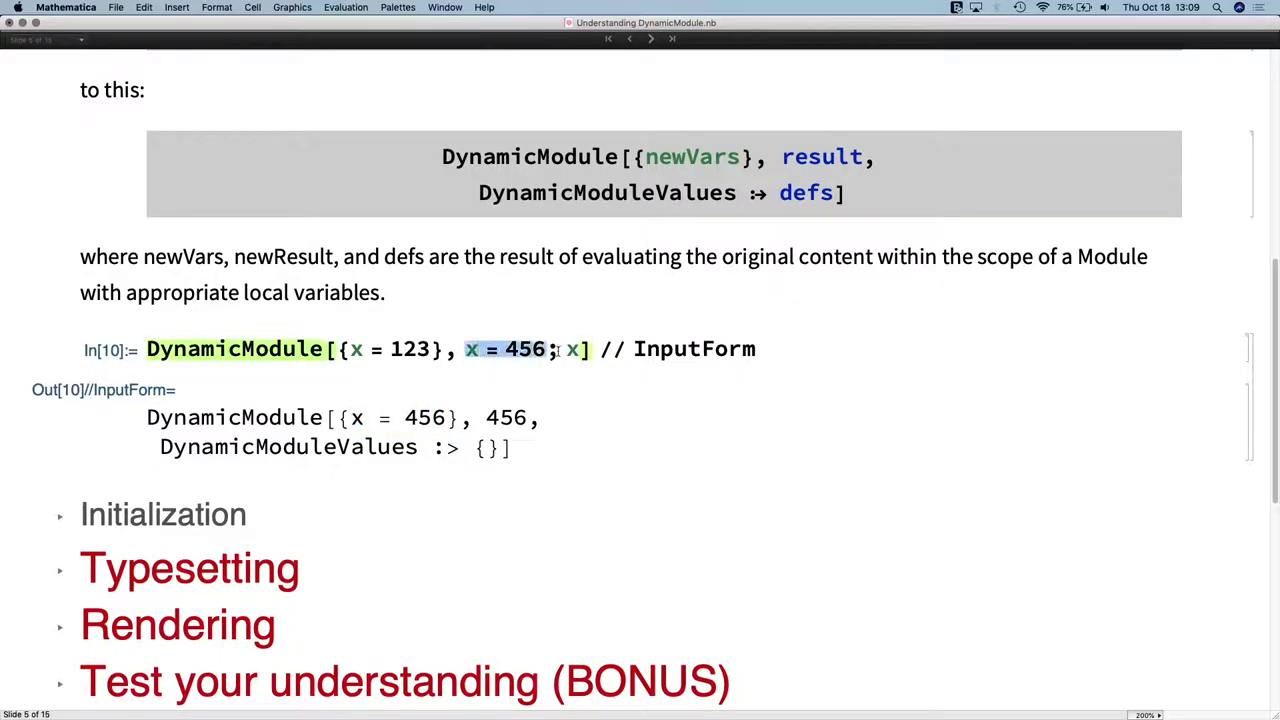
pyautogui.tripleClick(469, 349)
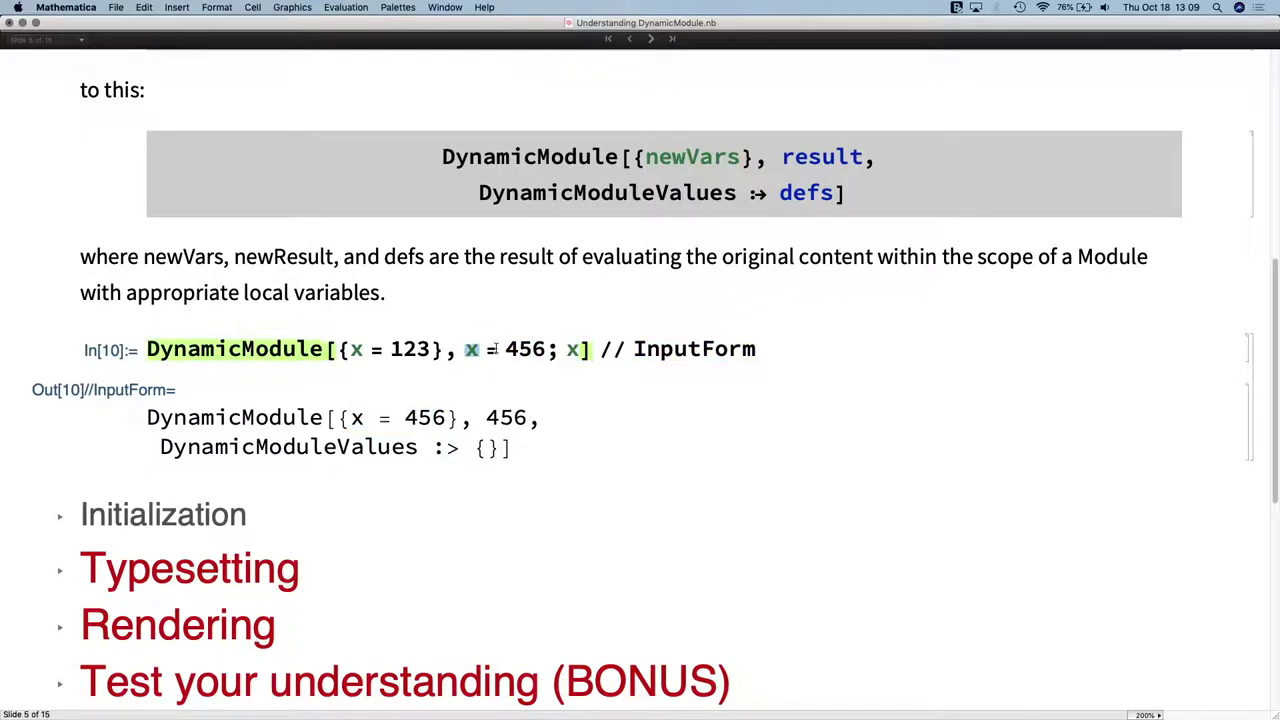
pyautogui.doubleClick(517, 418)
pyautogui.click(589, 437)
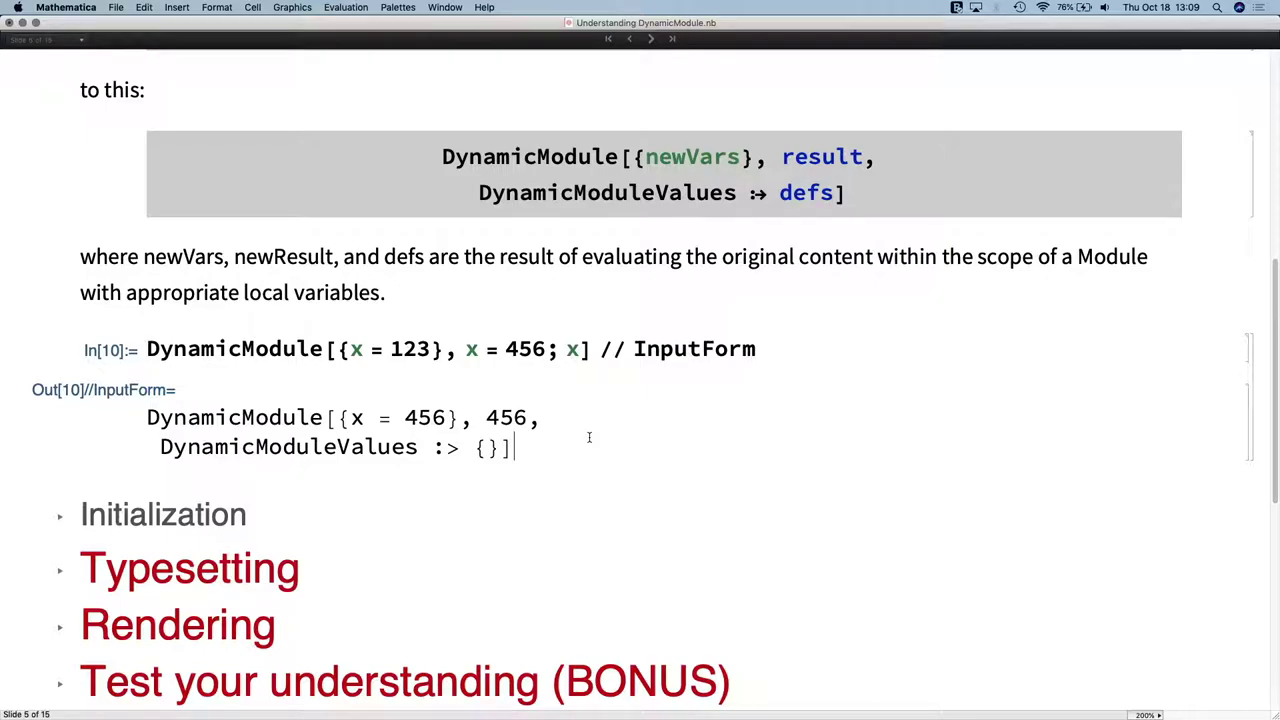
pyautogui.scroll(-3, 589, 437)
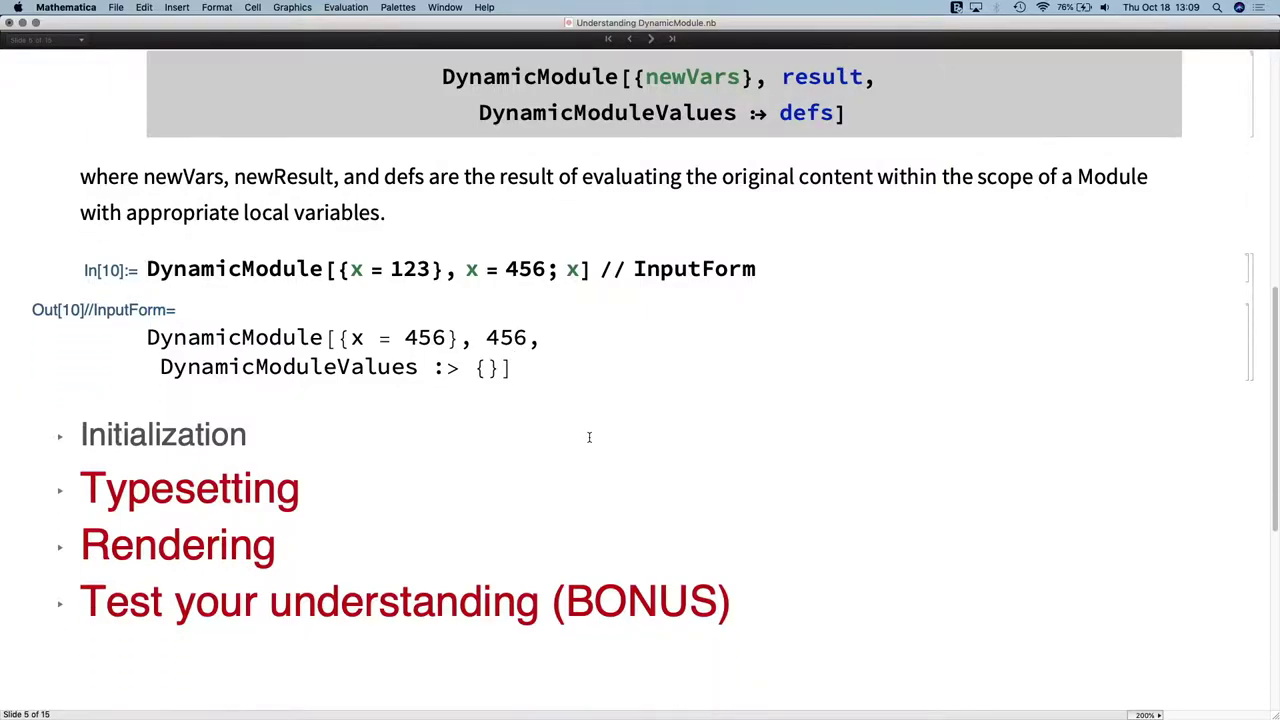
# - Expand the Initialization section and evaluate its example
pyautogui.click(62, 427)
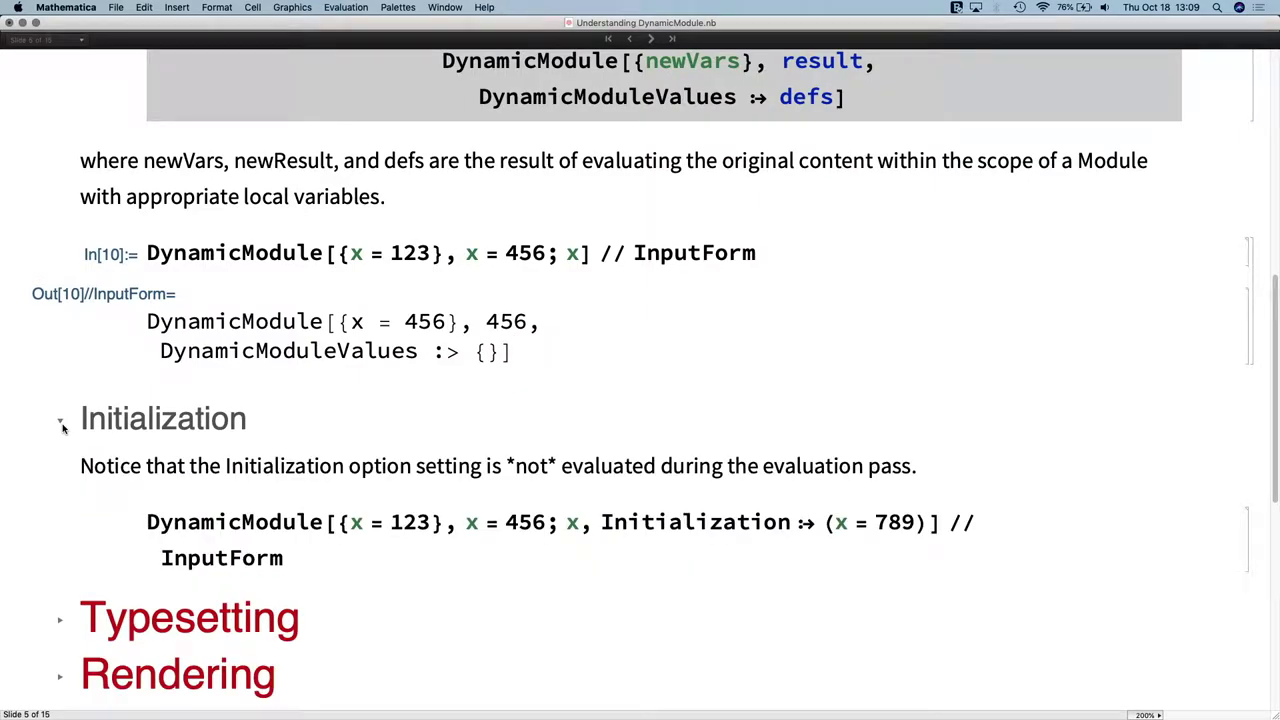
pyautogui.scroll(-1, 62, 428)
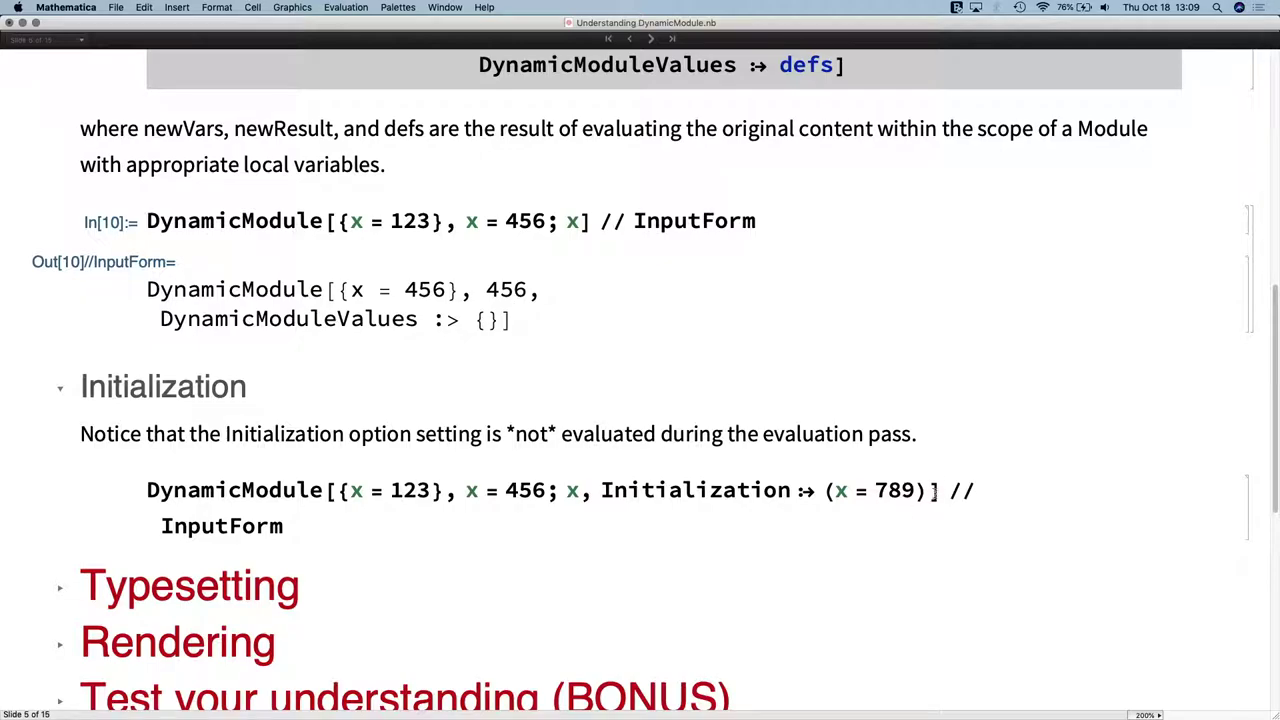
pyautogui.click(358, 527)
pyautogui.hotkey('shift', 'Return')
# - Highlight x = 789 and 456 in the Initialization output, then expand Typesetting
pyautogui.scroll(-6, 358, 527)
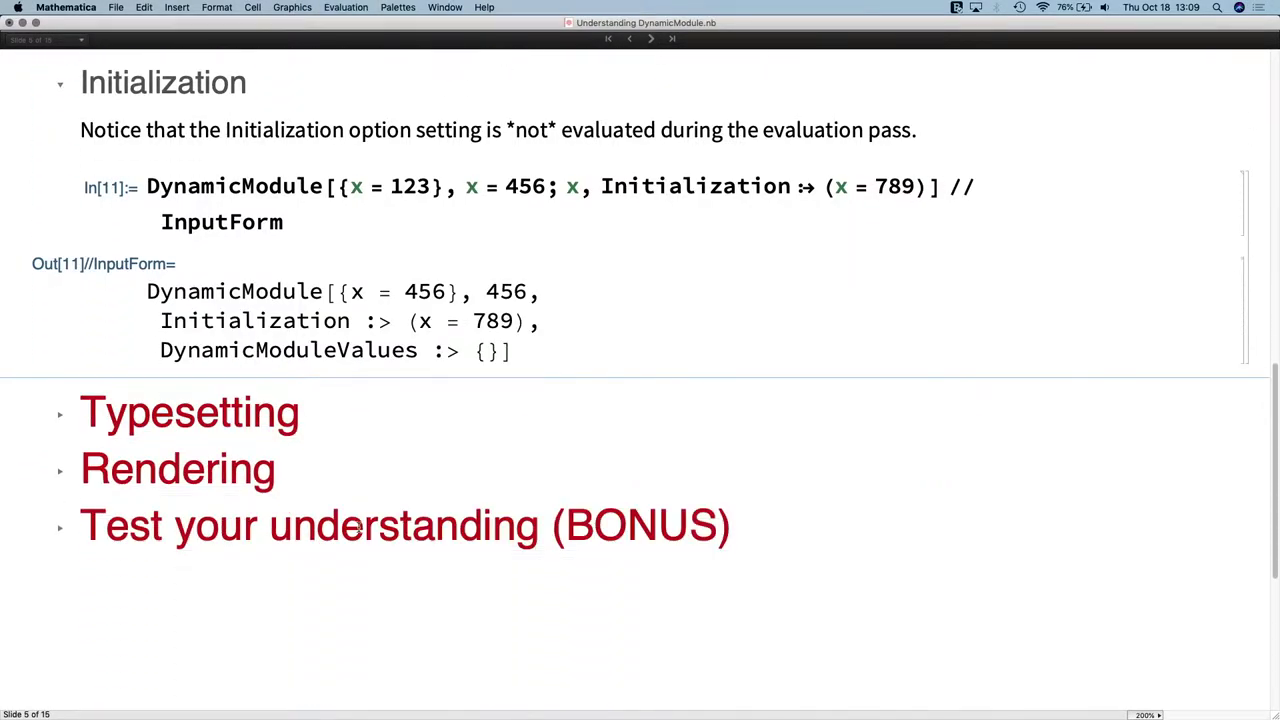
pyautogui.moveTo(845, 140); pyautogui.dragTo(903, 135)
pyautogui.doubleClick(900, 138)
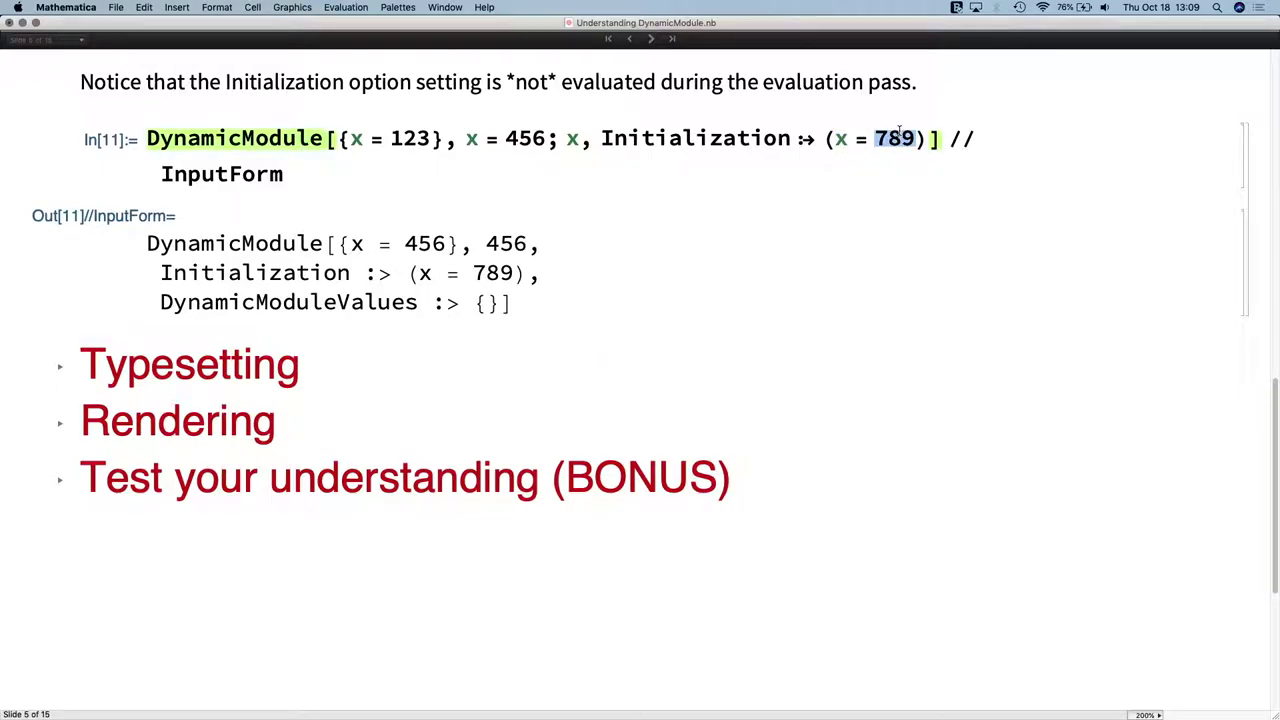
pyautogui.doubleClick(424, 243)
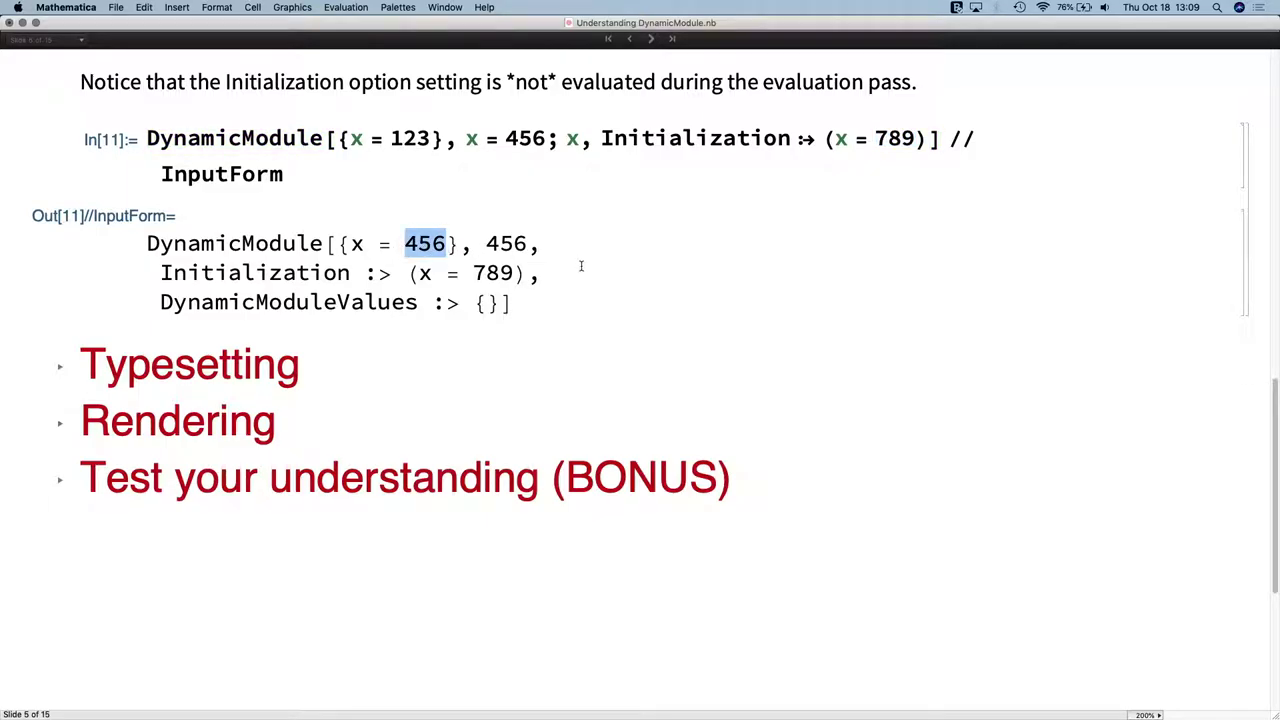
pyautogui.click(487, 273)
pyautogui.moveTo(487, 273); pyautogui.dragTo(425, 273)
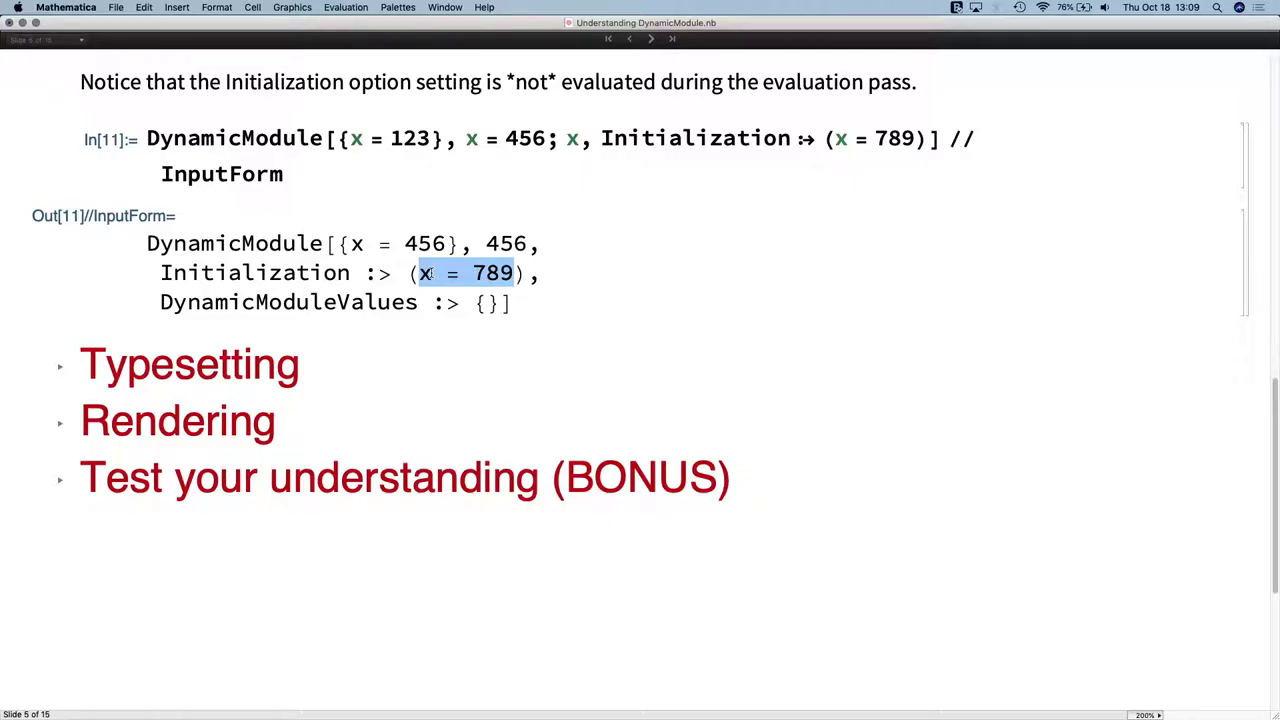
pyautogui.click(60, 368)
pyautogui.scroll(-5, 60, 368)
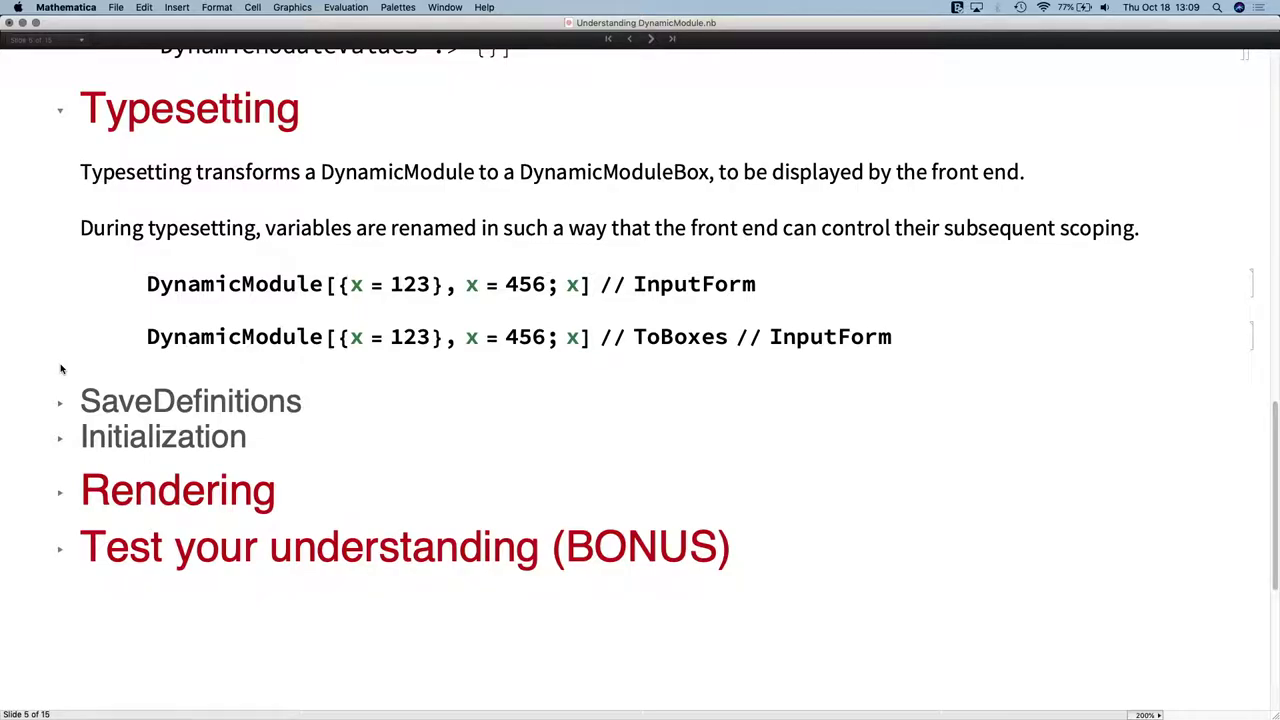
# - Evaluate the DynamicModule InputForm example and the ToBoxes InputForm example
pyautogui.click(773, 285)
pyautogui.hotkey('shift', 'Return')
pyautogui.scroll(-4, 773, 285)
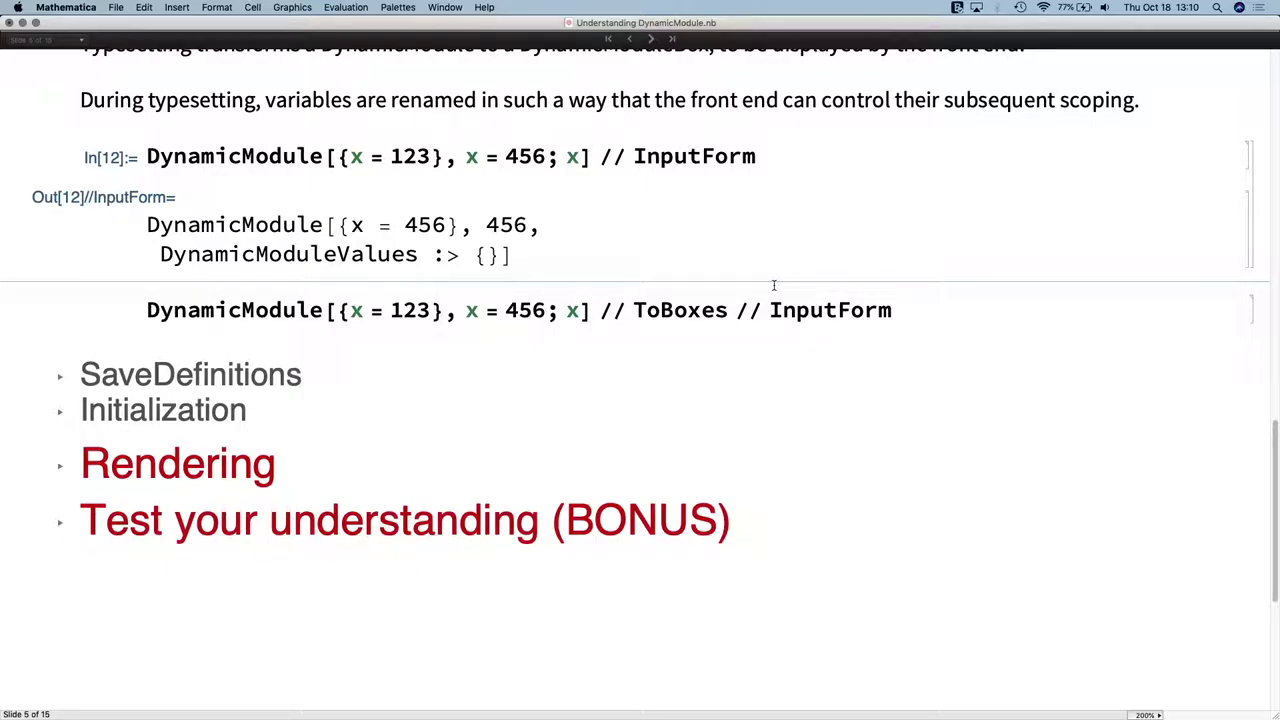
pyautogui.click(819, 310)
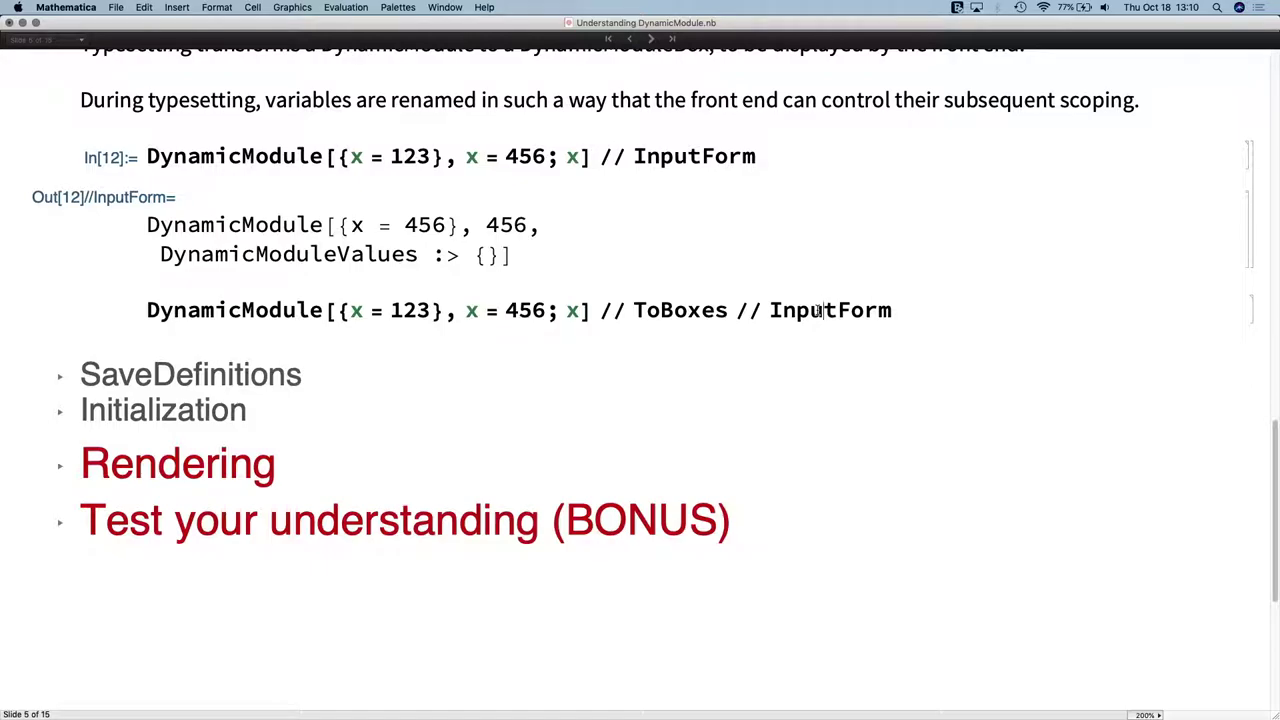
pyautogui.hotkey('shift', 'Return')
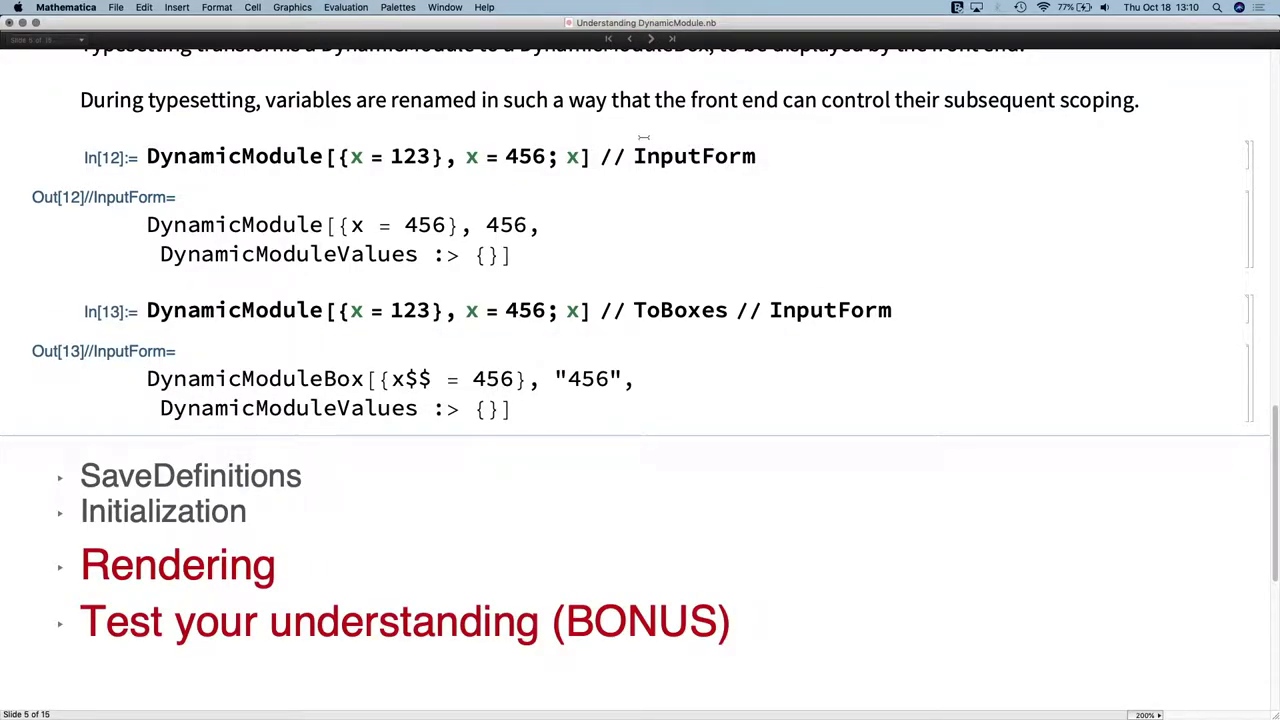
# - Highlight ToBoxes, the renamed variable x$$ and the quoted "456" in the box output
pyautogui.click(297, 224)
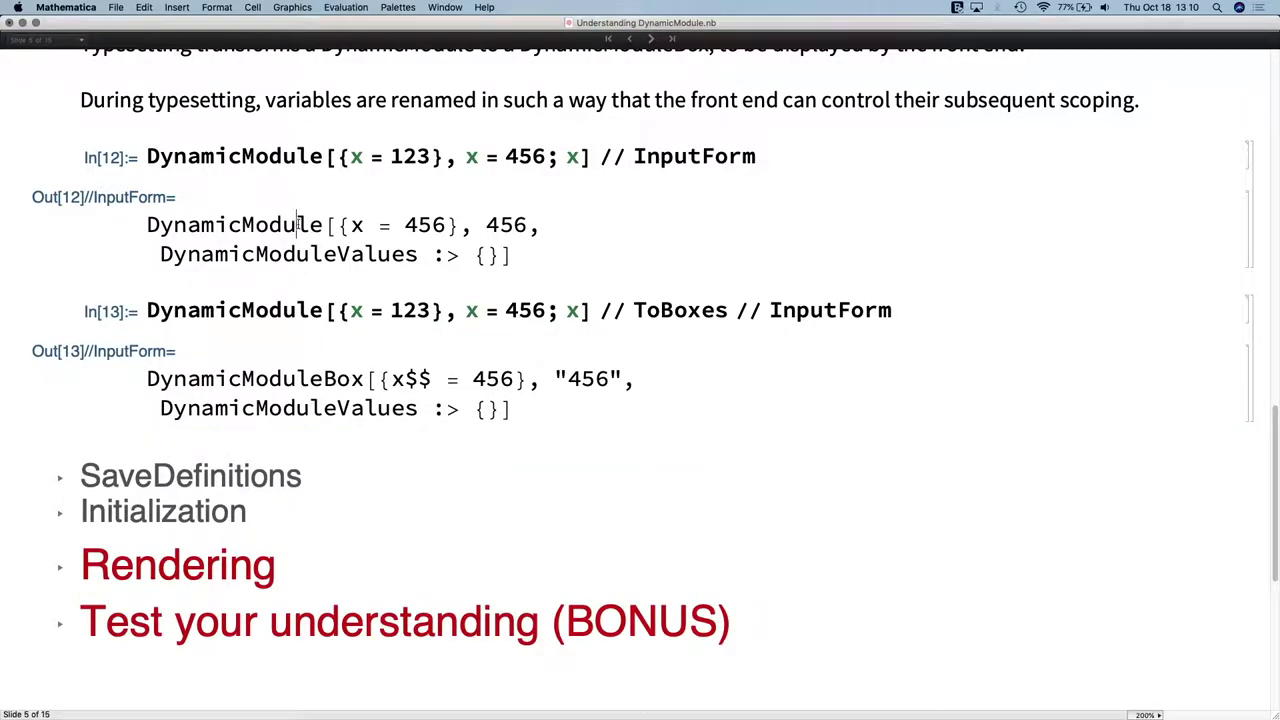
pyautogui.doubleClick(672, 310)
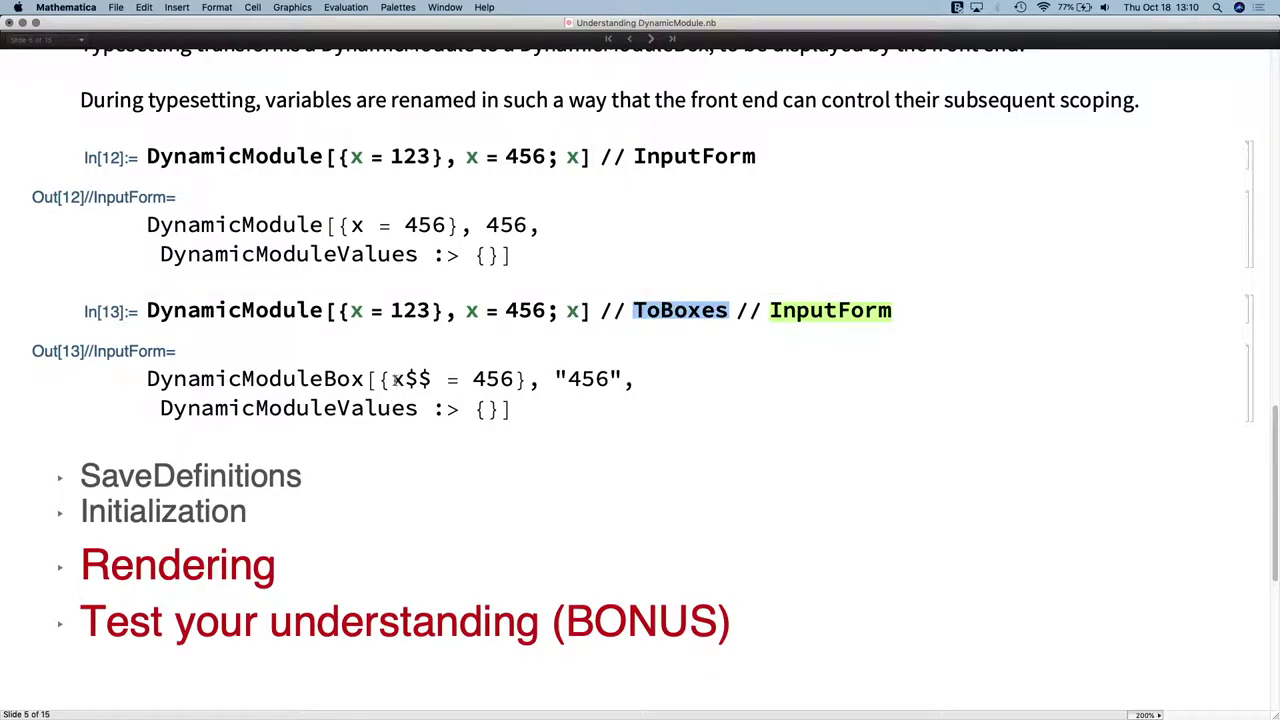
pyautogui.moveTo(392, 379); pyautogui.dragTo(432, 379)
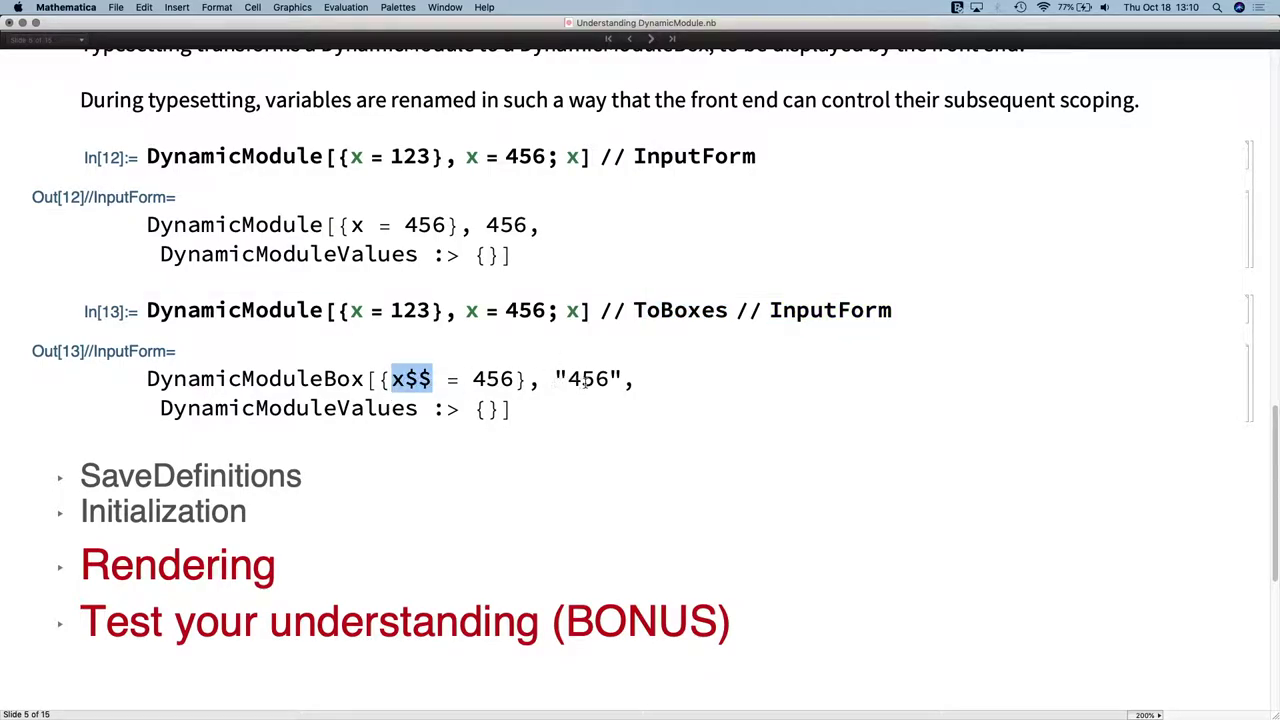
pyautogui.moveTo(397, 379); pyautogui.dragTo(433, 379)
pyautogui.moveTo(553, 378); pyautogui.dragTo(628, 376)
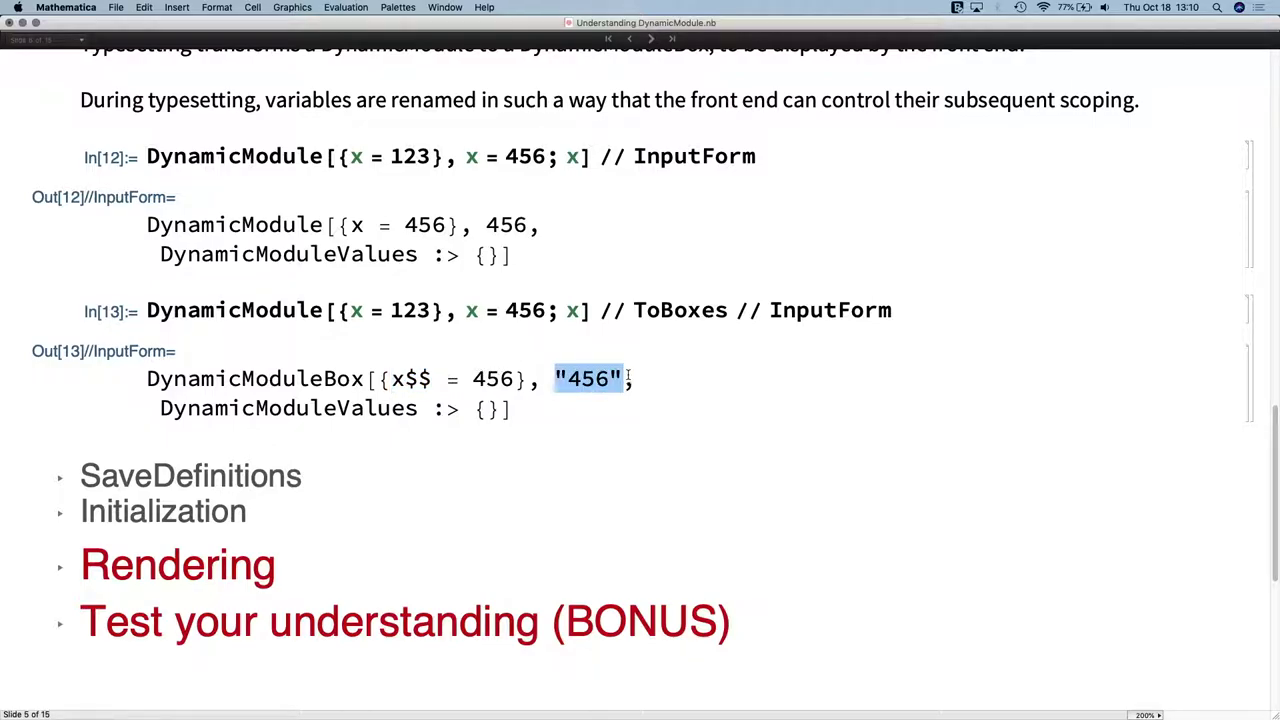
pyautogui.scroll(-2, 628, 376)
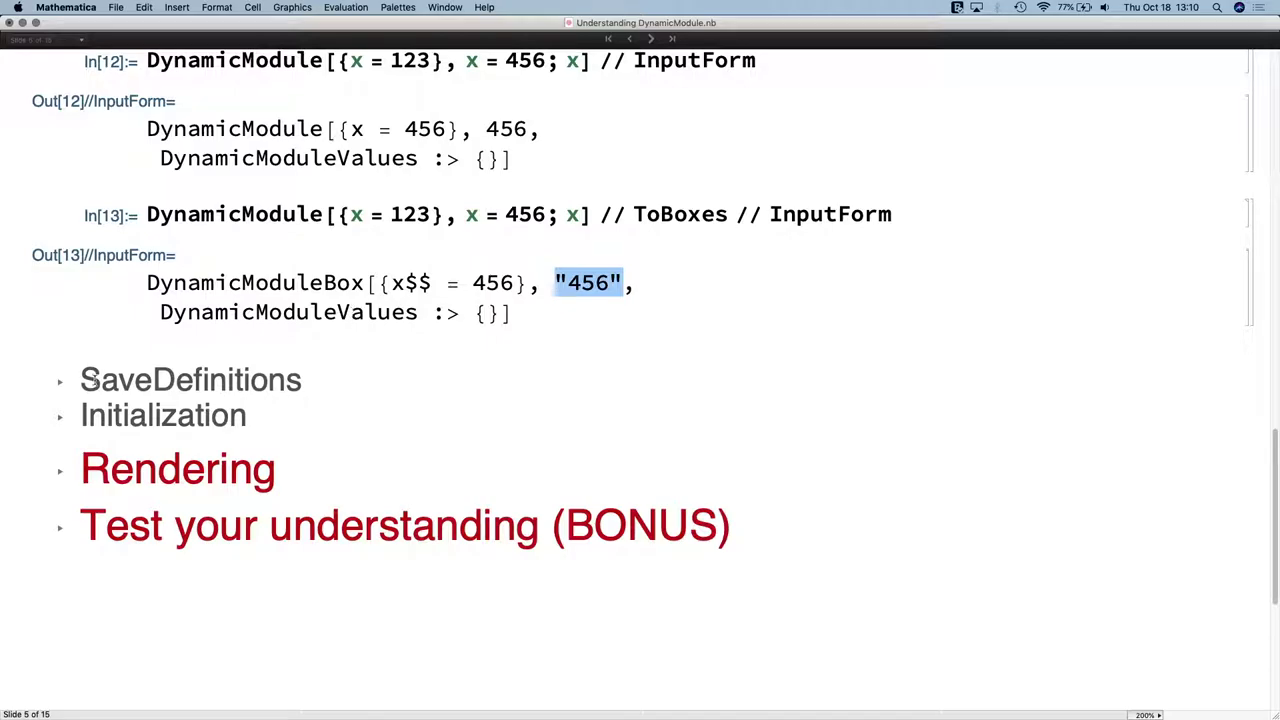
# - Expand SaveDefinitions and evaluate the h and dm definitions using SaveDefinitions -> True
pyautogui.click(62, 382)
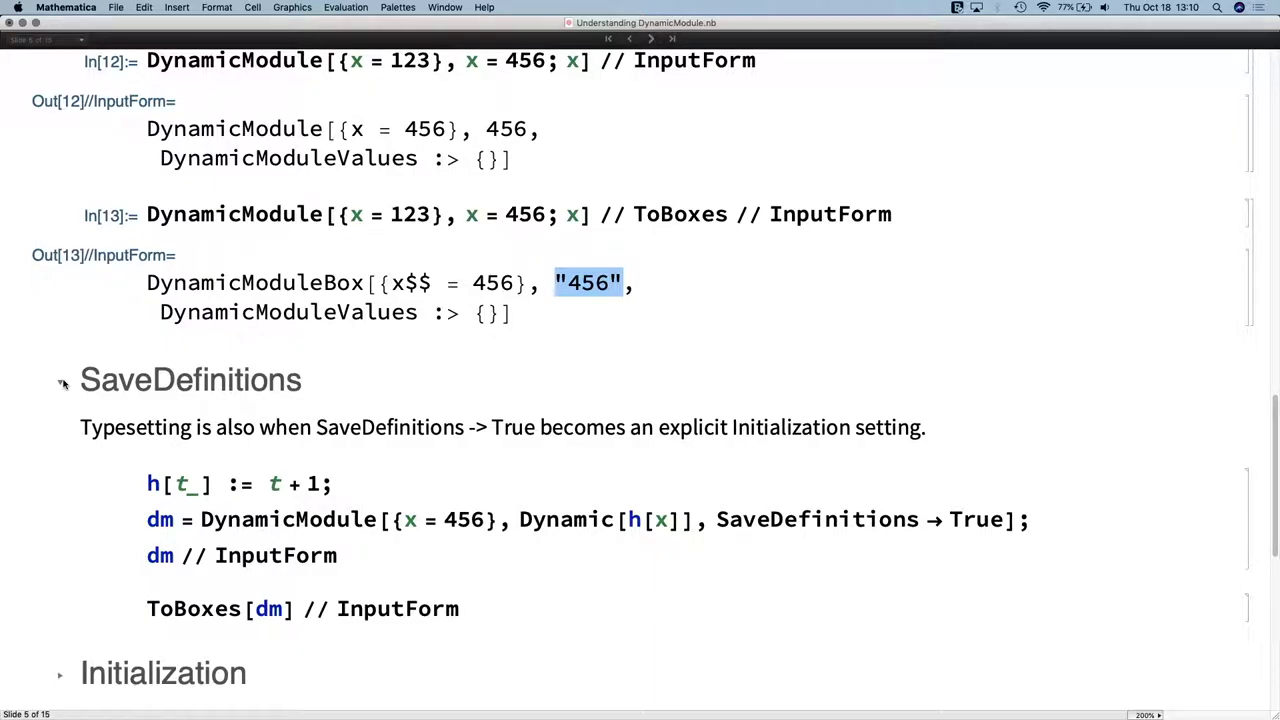
pyautogui.scroll(-5, 62, 384)
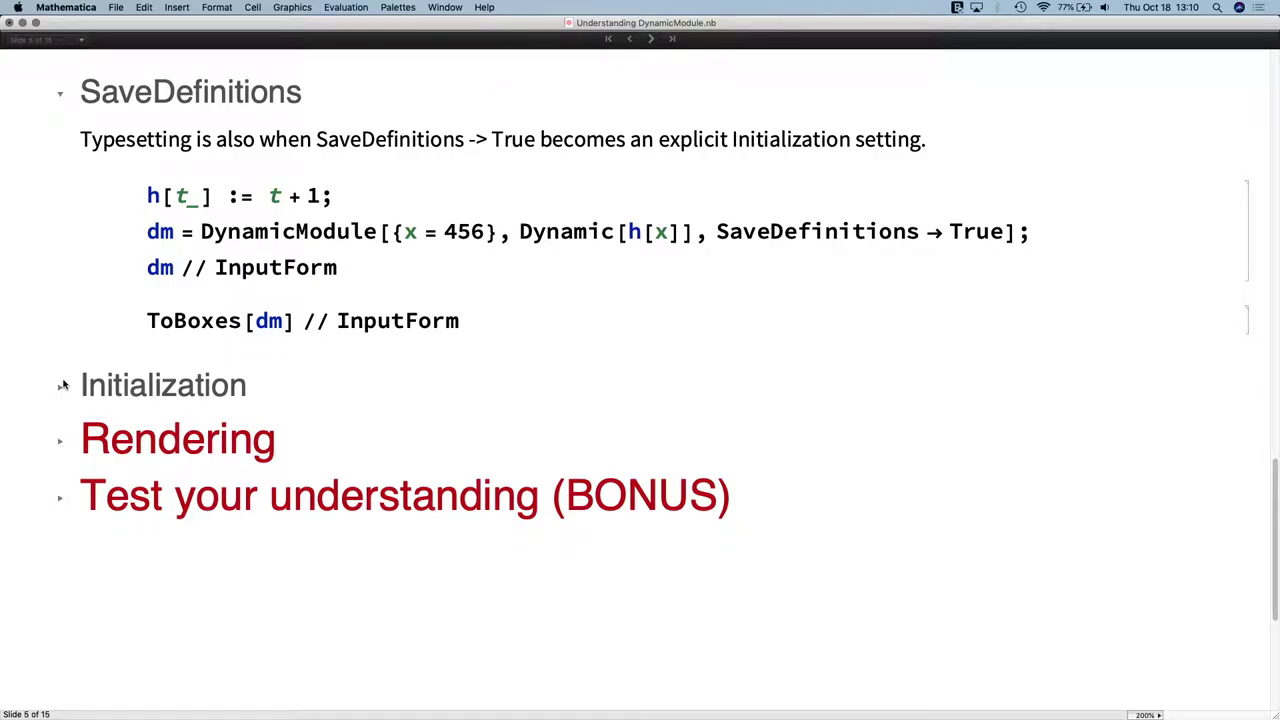
pyautogui.doubleClick(280, 231)
pyautogui.doubleClick(278, 231)
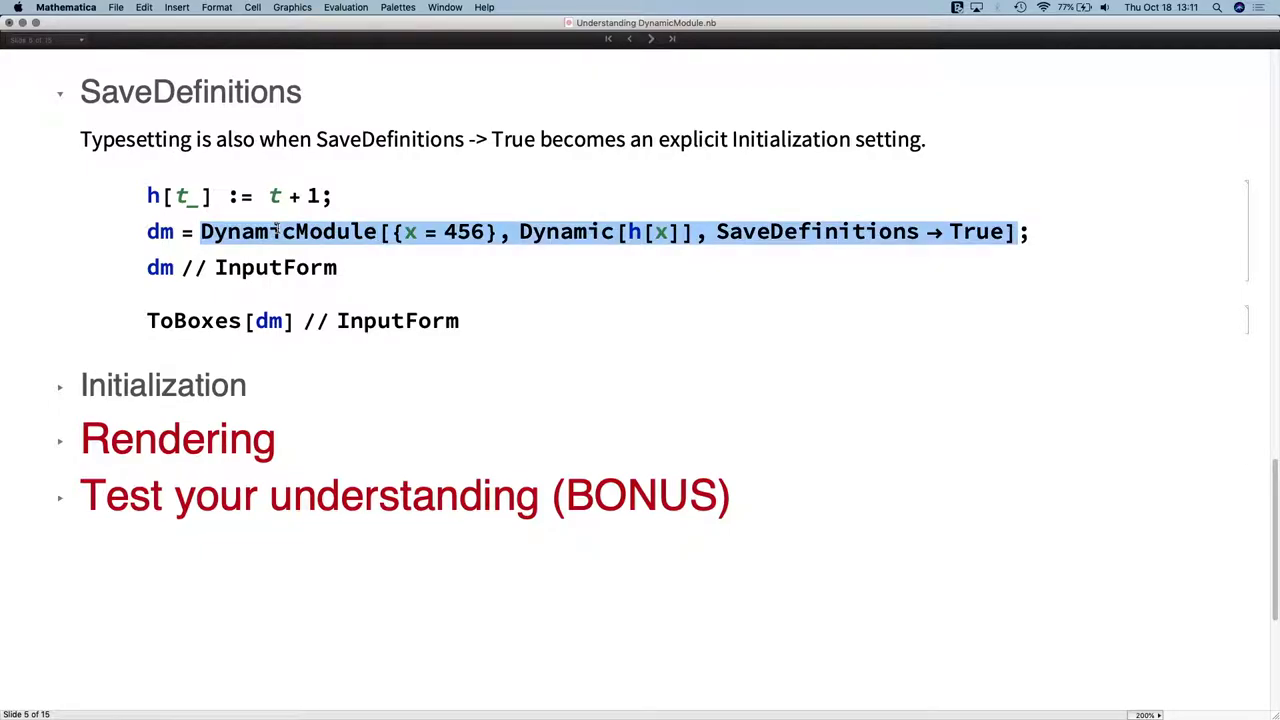
pyautogui.doubleClick(968, 232)
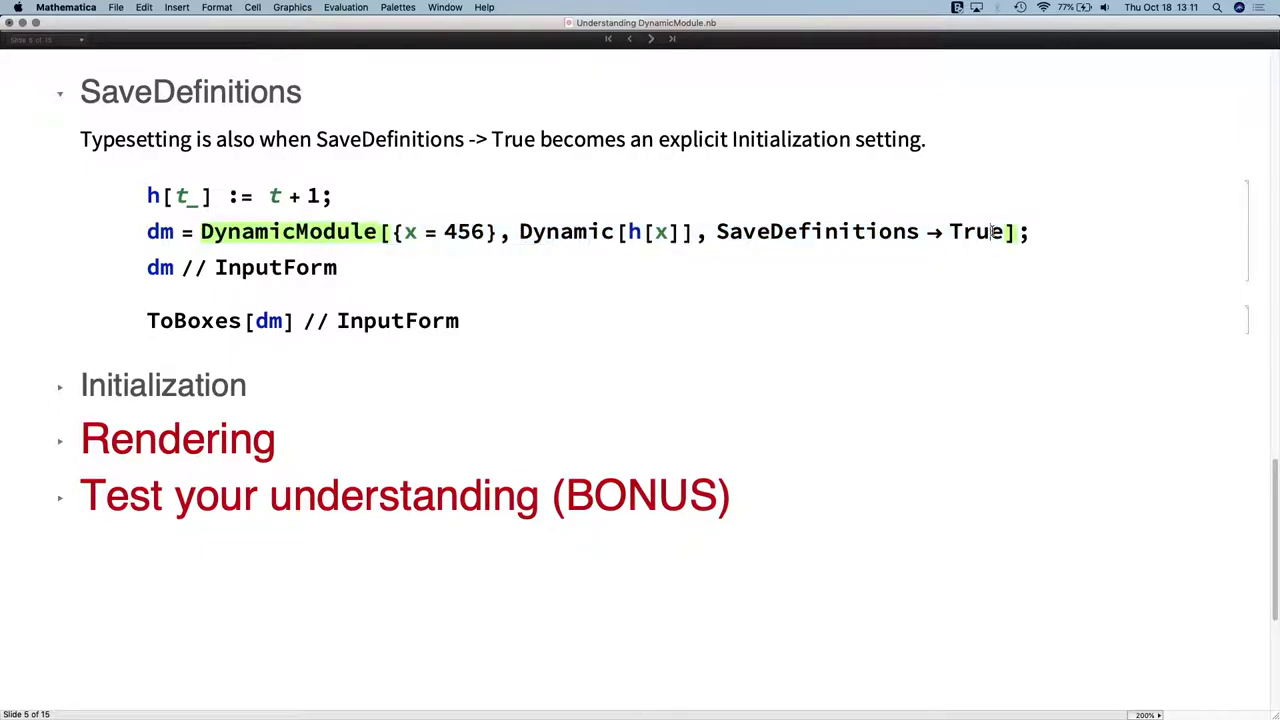
pyautogui.click(631, 232)
pyautogui.click(149, 195)
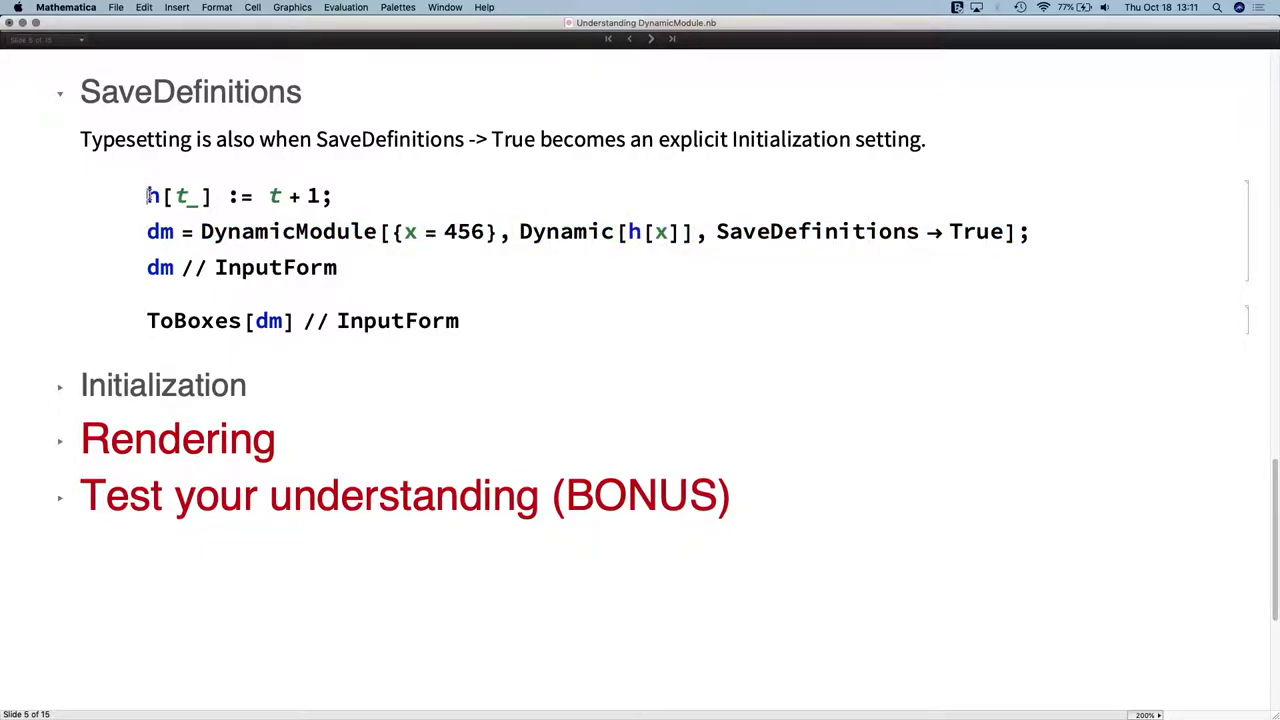
pyautogui.hotkey('shift', 'Return')
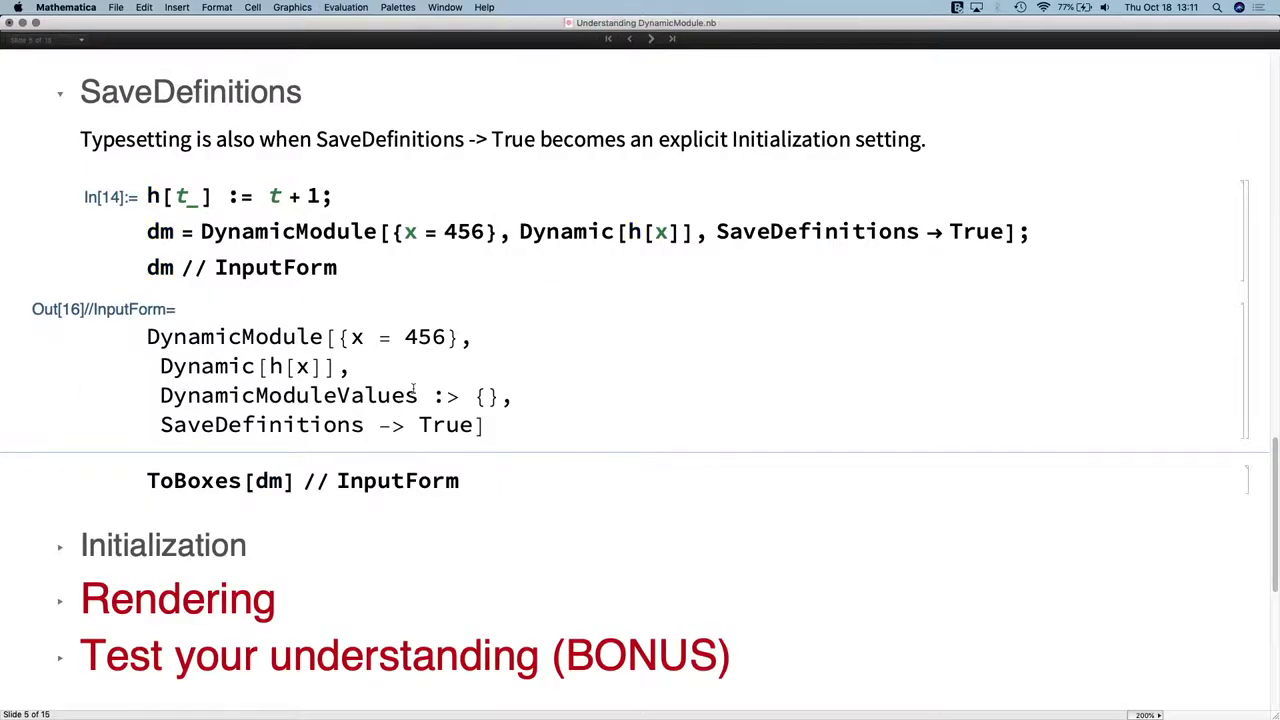
pyautogui.moveTo(258, 425); pyautogui.dragTo(431, 425)
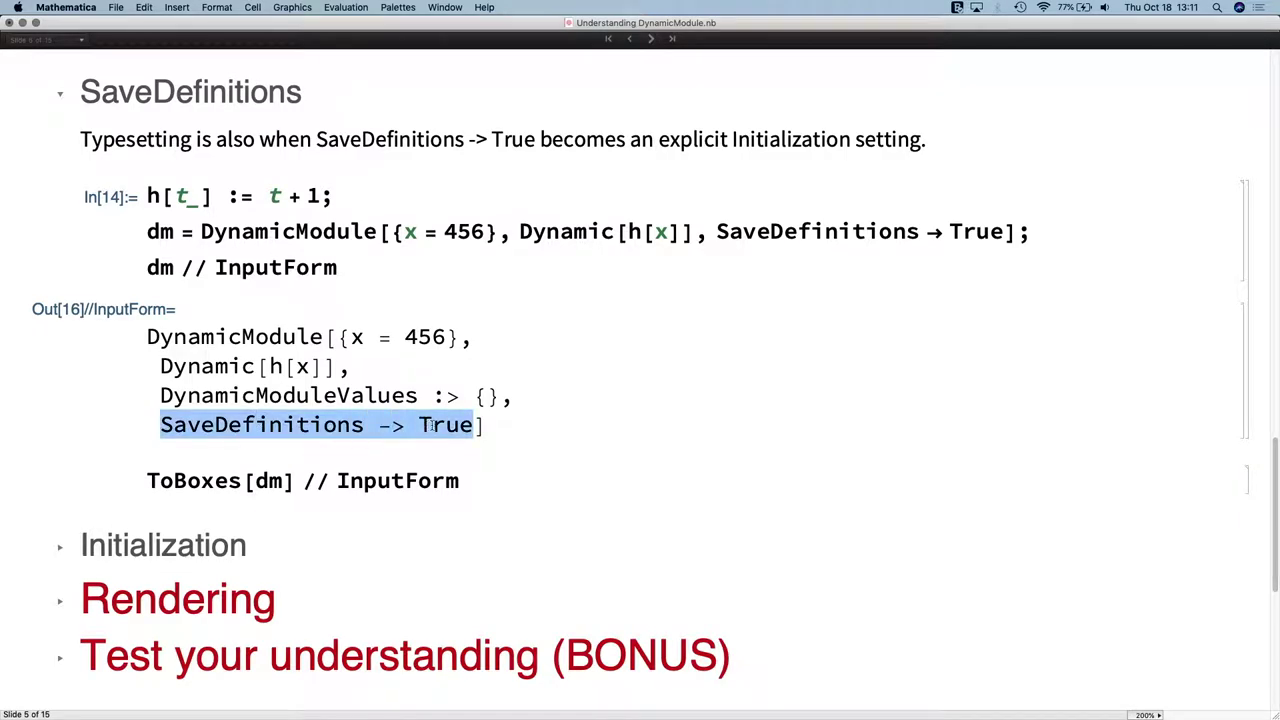
# - Evaluate ToBoxes[dm] and highlight the saved h definition inside Initialization
pyautogui.tripleClick(211, 481)
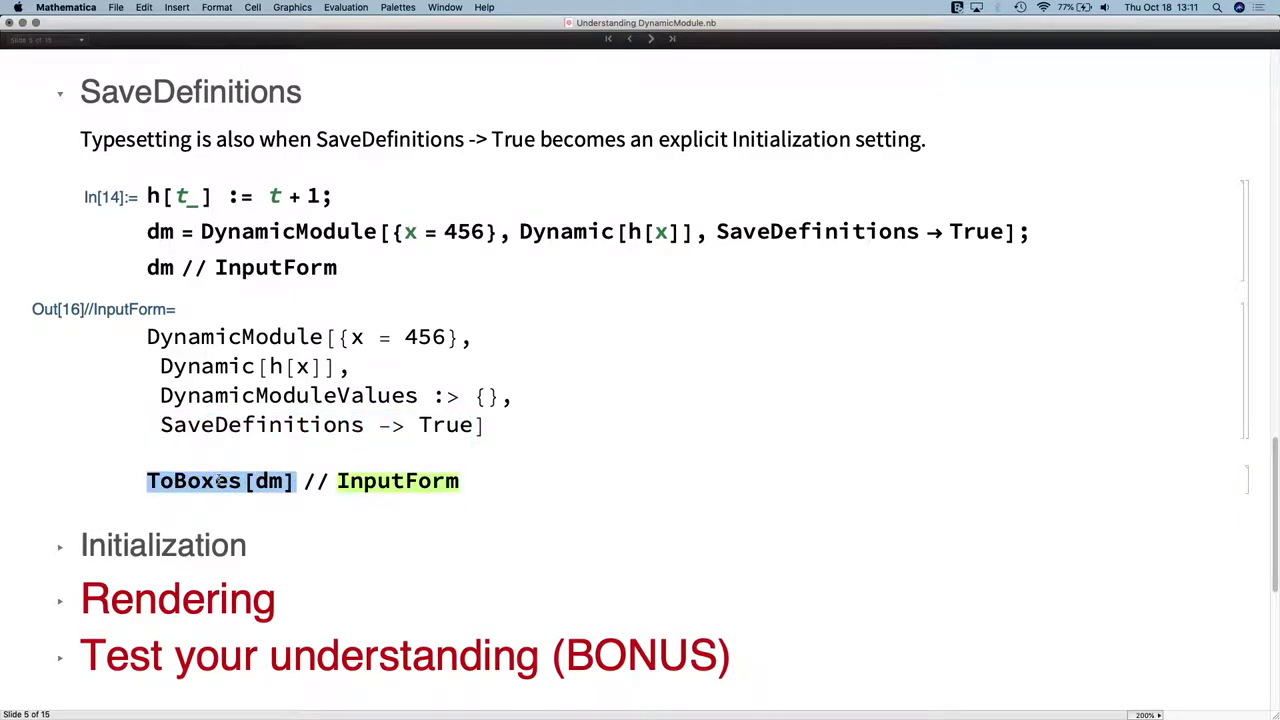
pyautogui.click(218, 481)
pyautogui.hotkey('shift', 'Return')
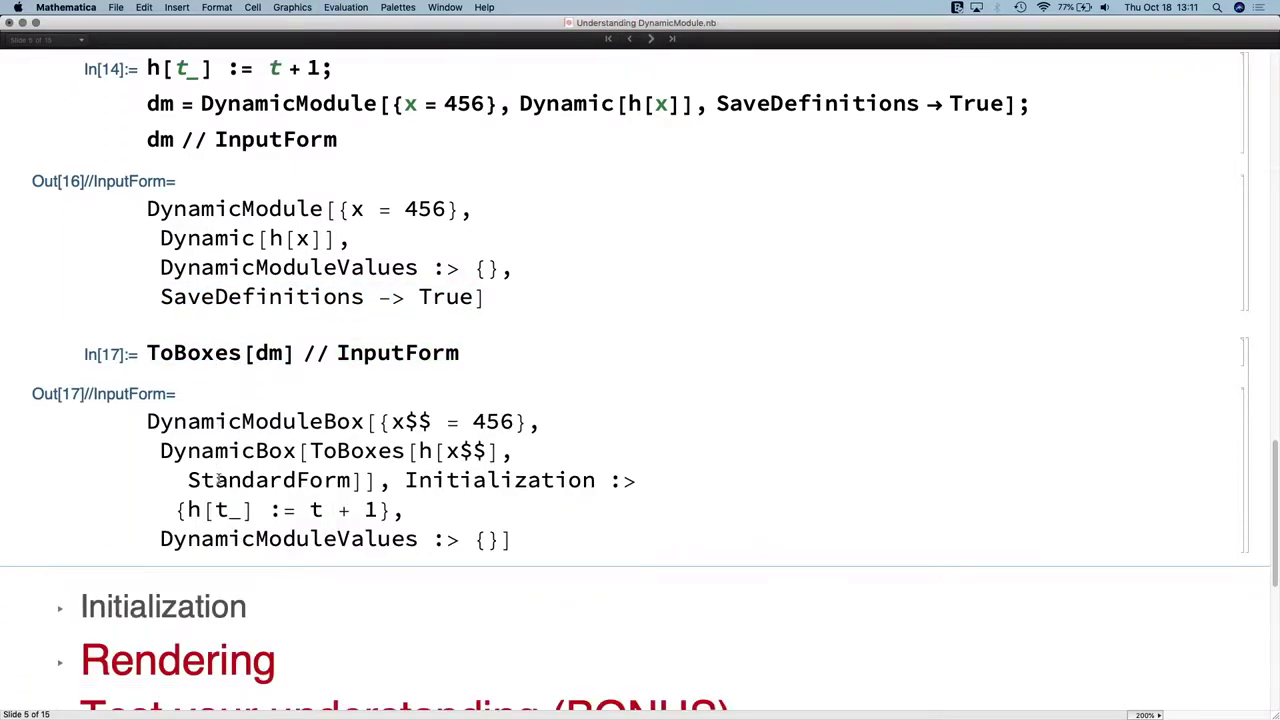
pyautogui.moveTo(187, 510); pyautogui.dragTo(372, 510)
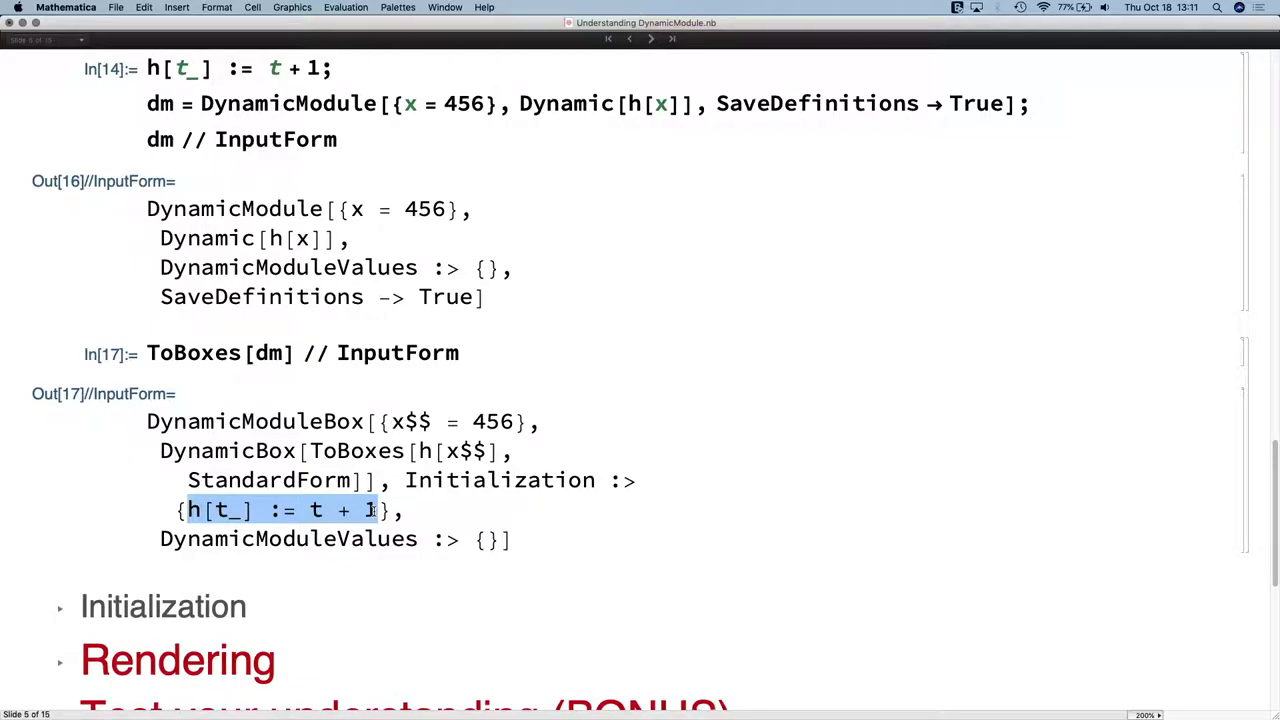
pyautogui.scroll(-3, 372, 511)
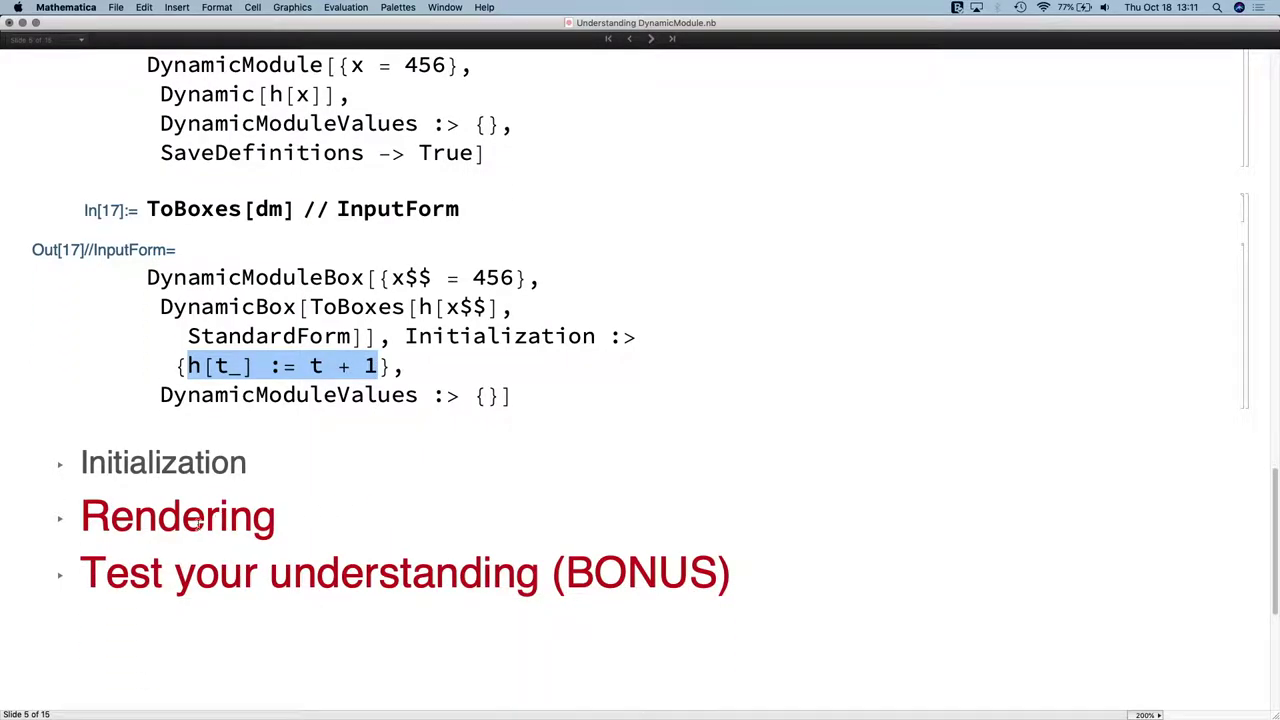
# - Expand the Initialization and Rendering sections
pyautogui.click(60, 465)
pyautogui.scroll(-8, 57, 469)
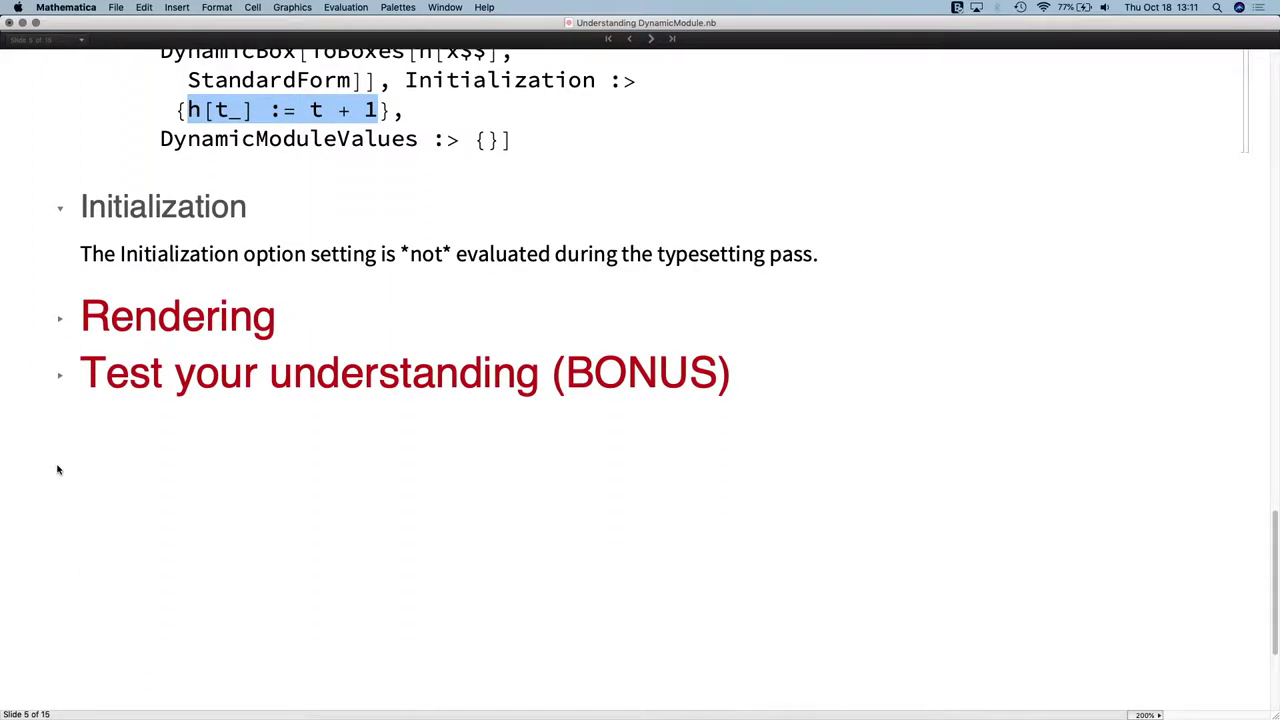
pyautogui.rightClick(57, 469)
pyautogui.click(79, 378)
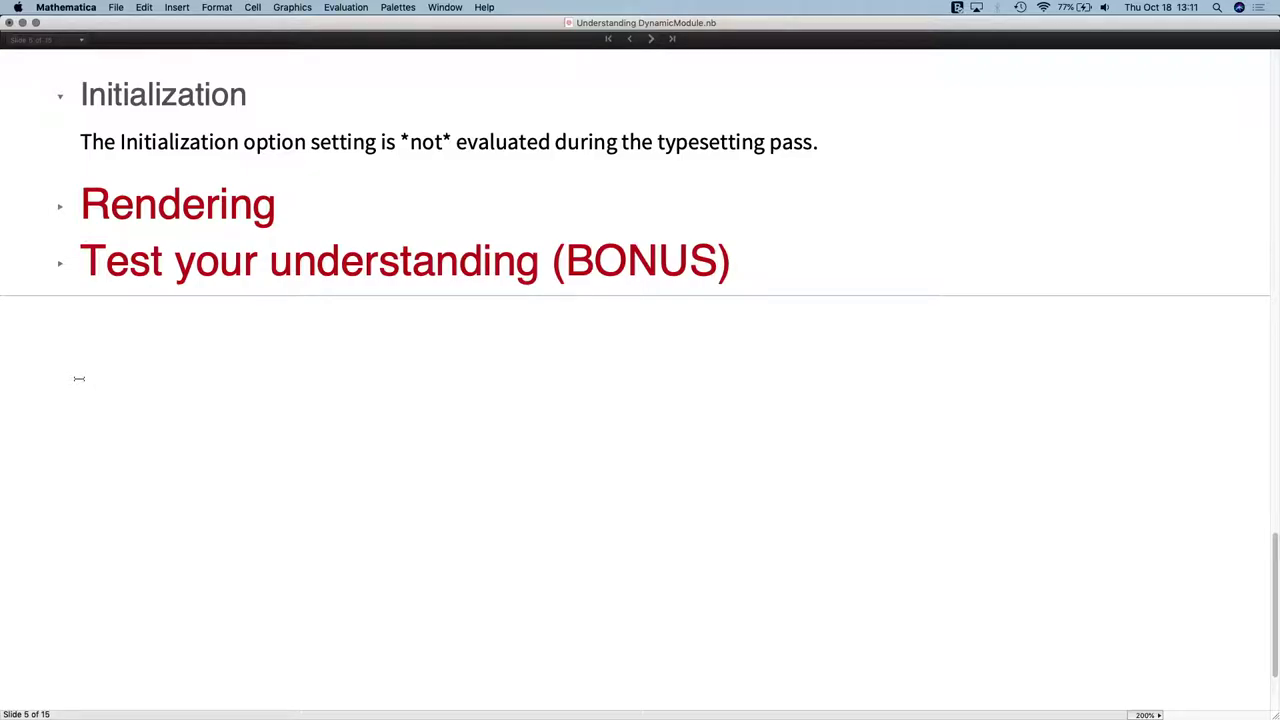
pyautogui.click(60, 208)
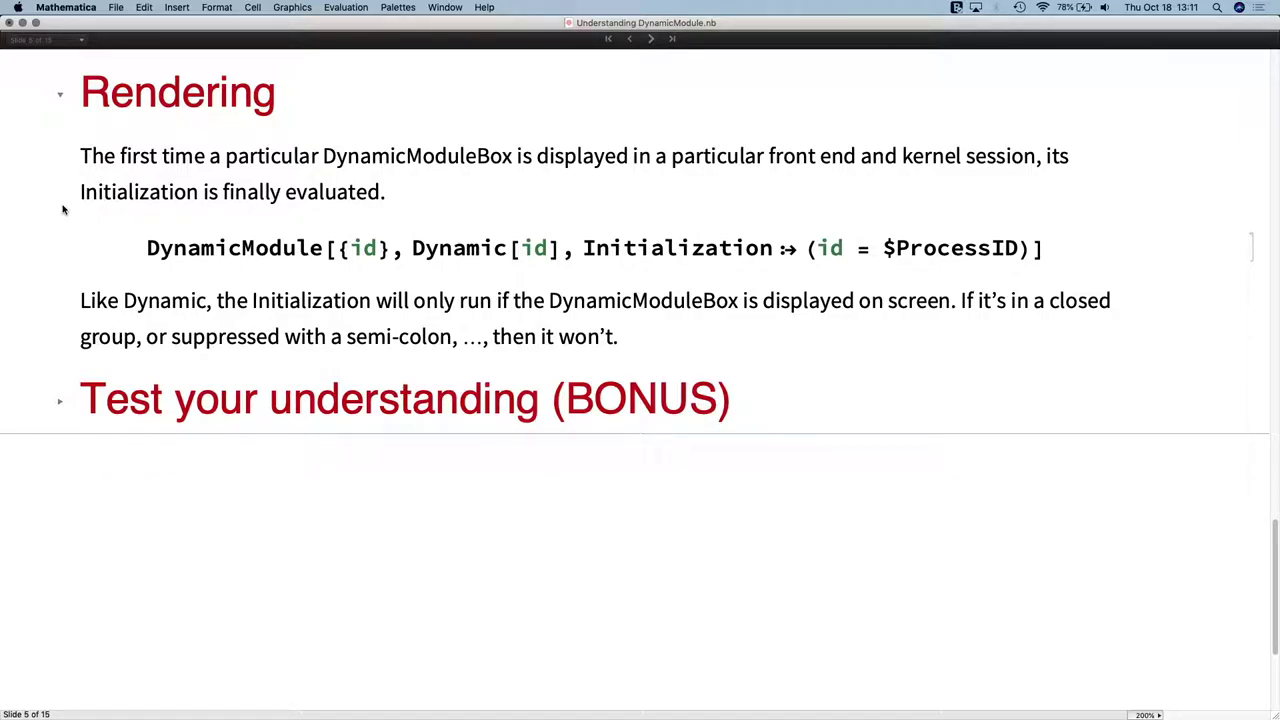
# - Evaluate DynamicModule[{id}, Dynamic[id], Initialization :> (id = $ProcessID)], displaying 1705
pyautogui.doubleClick(678, 250)
pyautogui.doubleClick(836, 249)
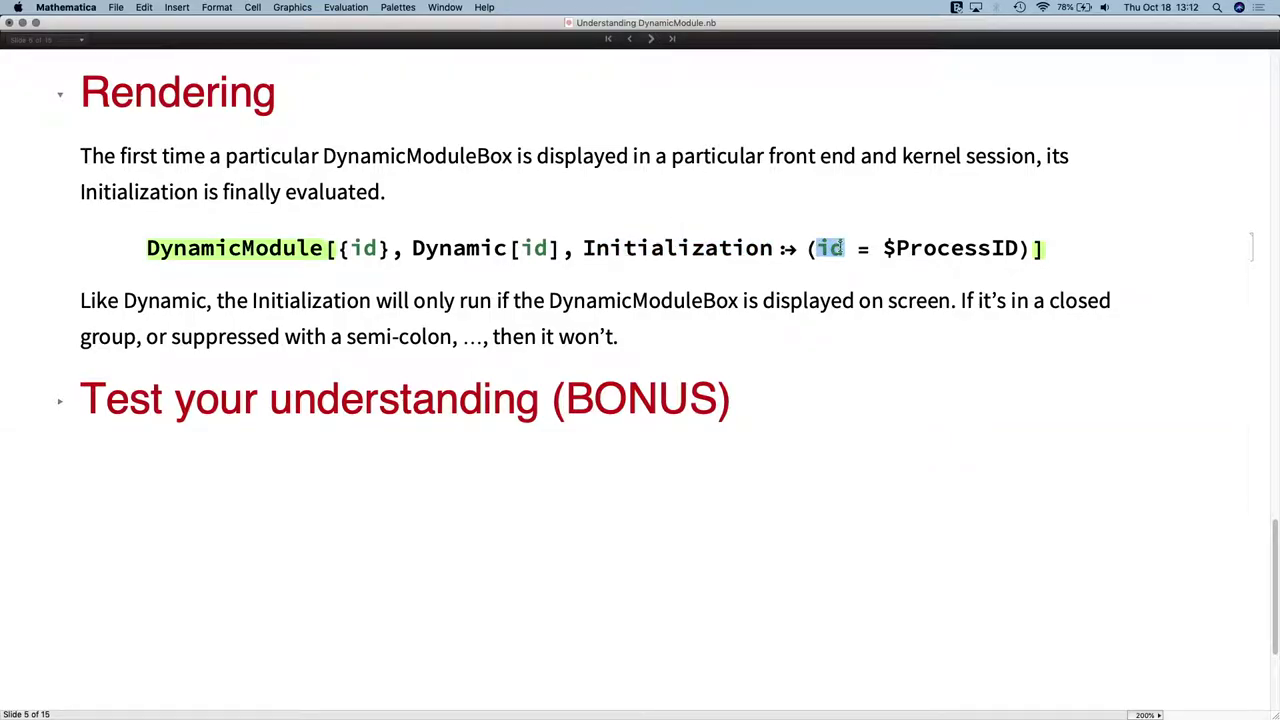
pyautogui.doubleClick(914, 250)
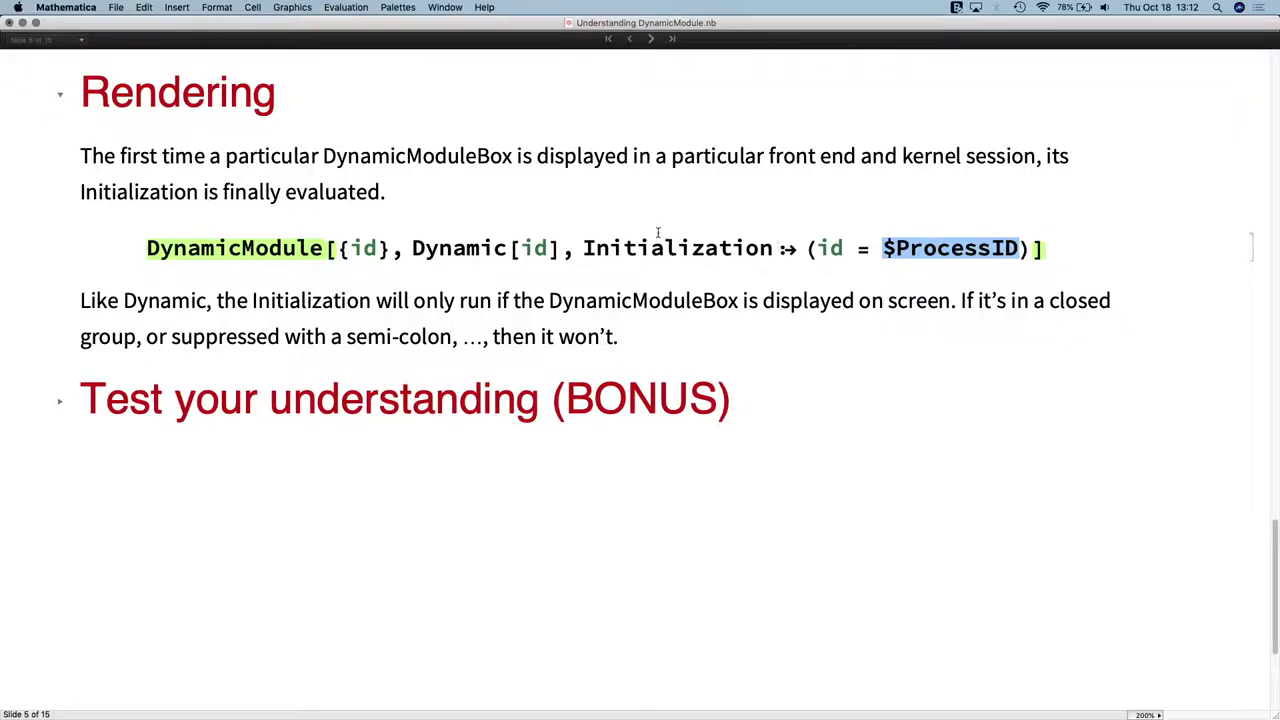
pyautogui.tripleClick(495, 248)
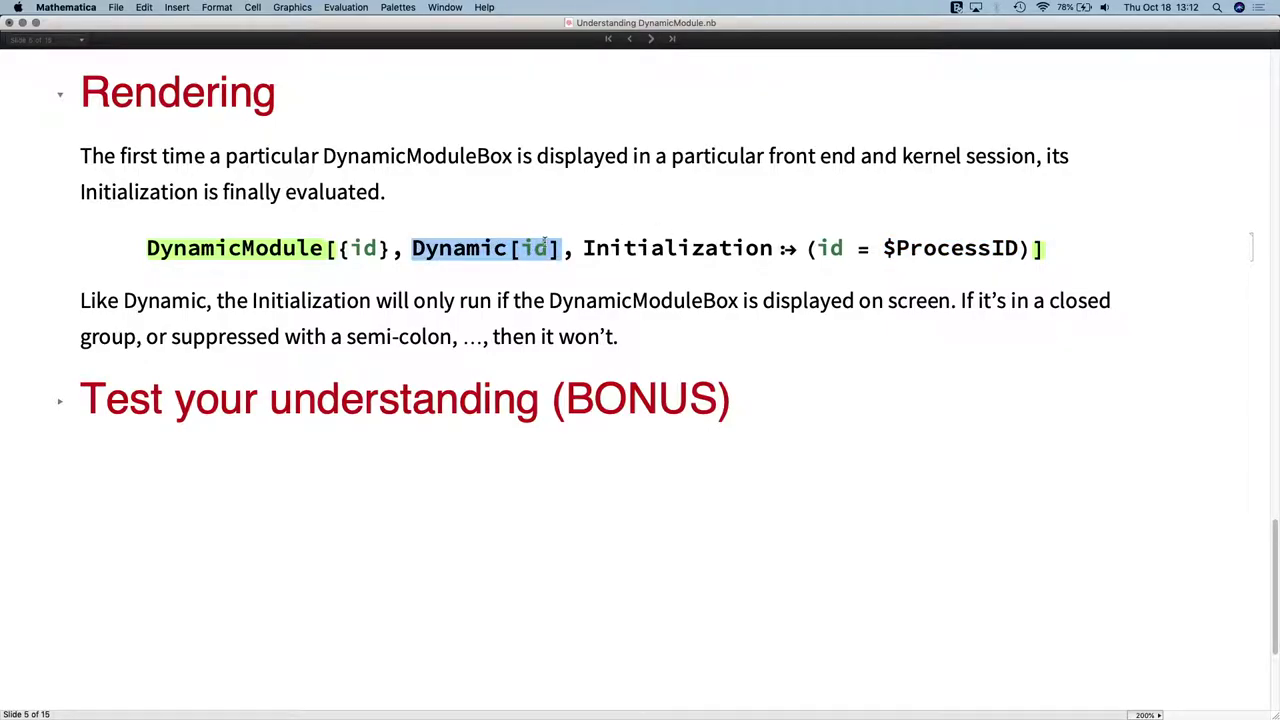
pyautogui.click(636, 247)
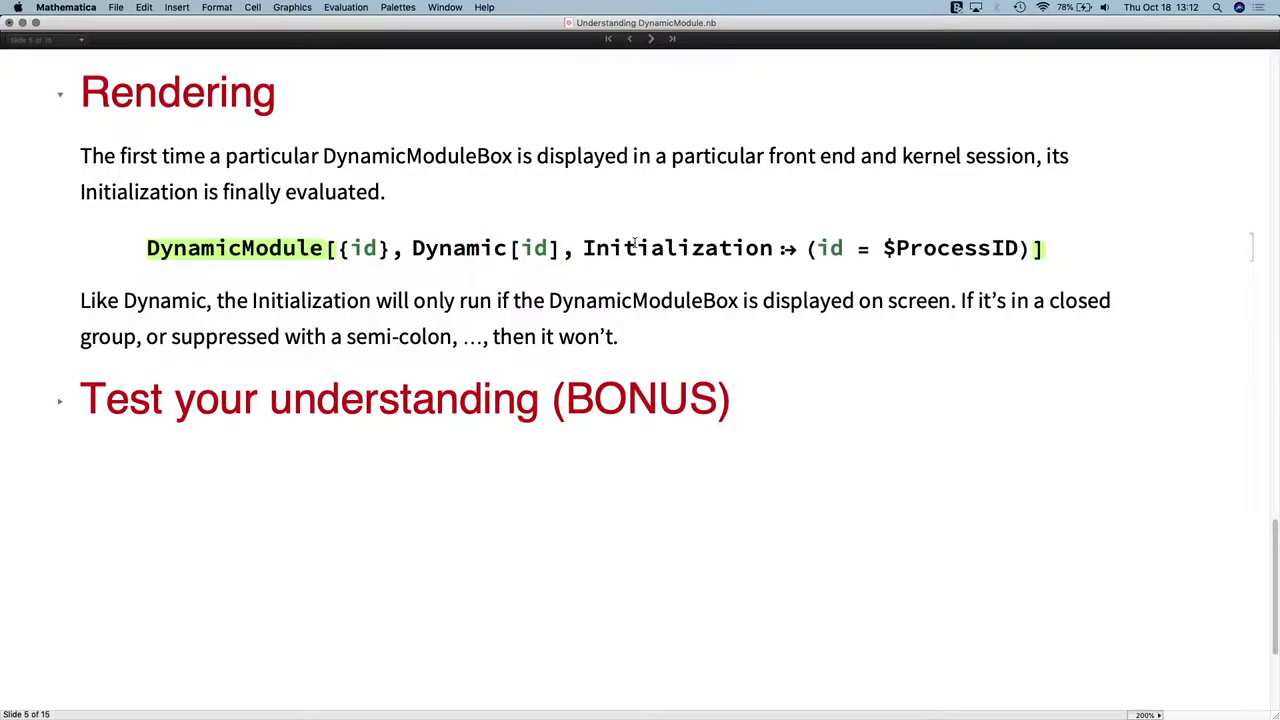
pyautogui.hotkey('shift', 'Return')
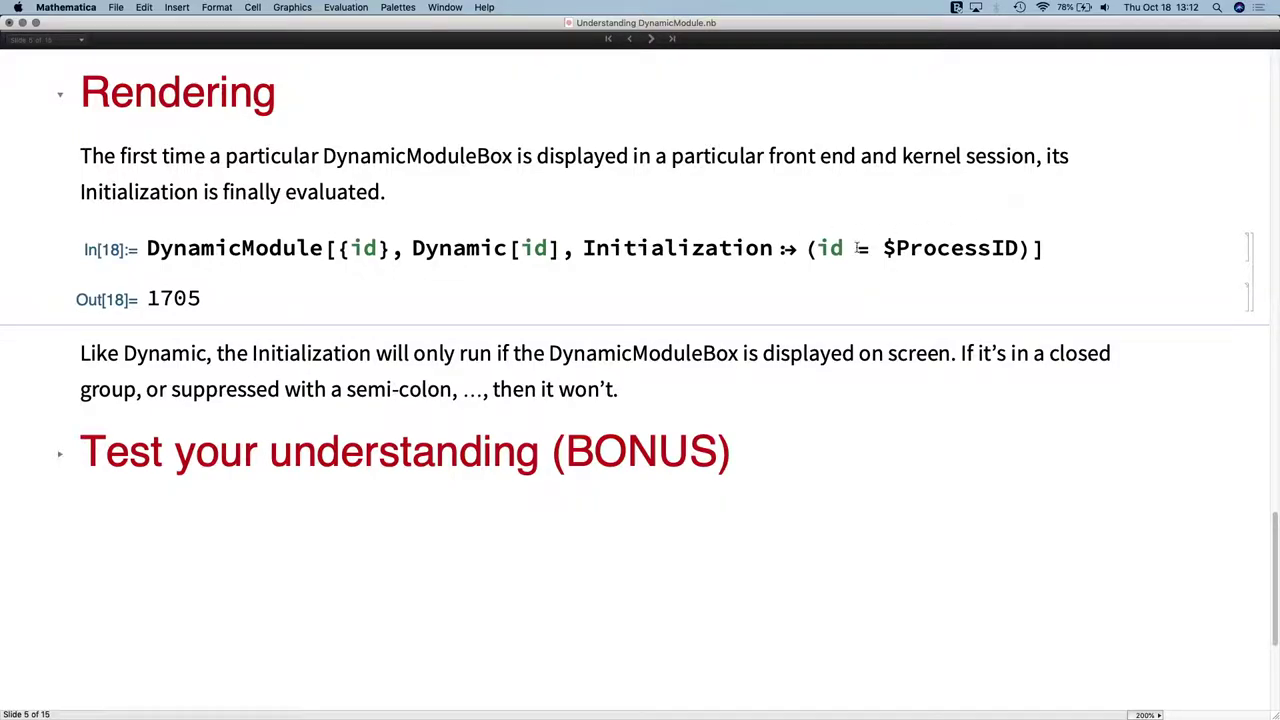
pyautogui.tripleClick(752, 249)
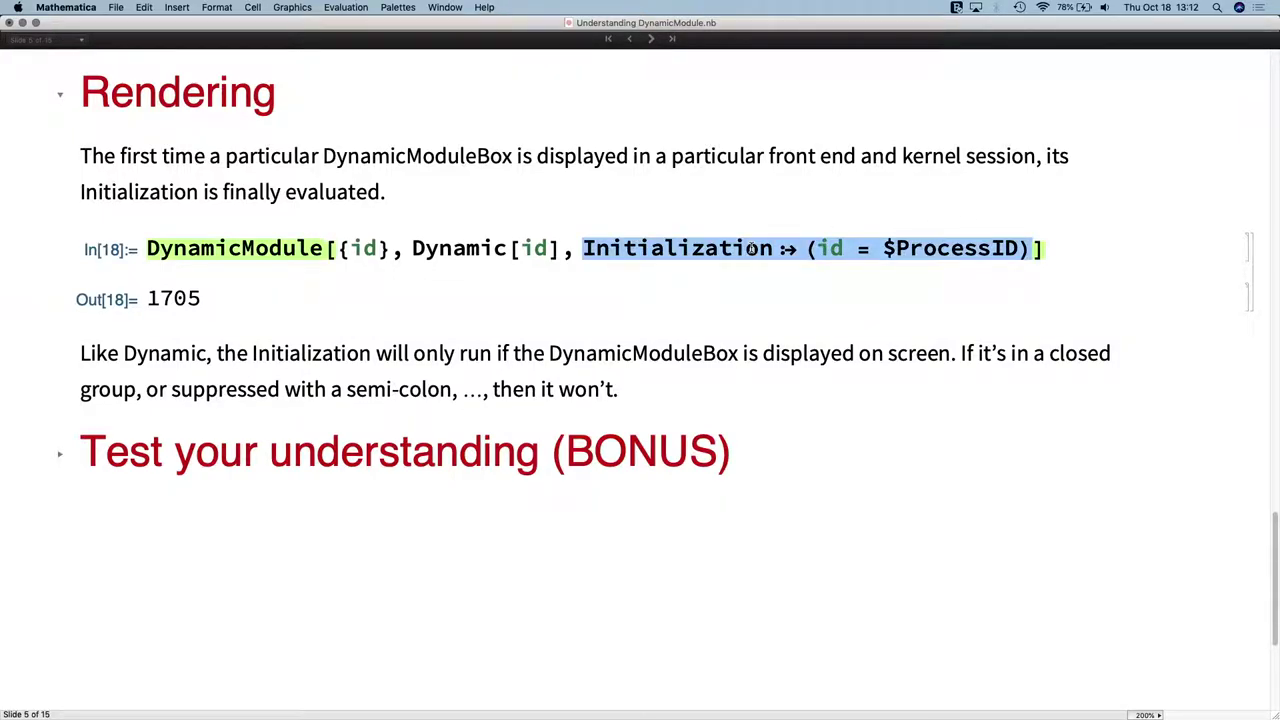